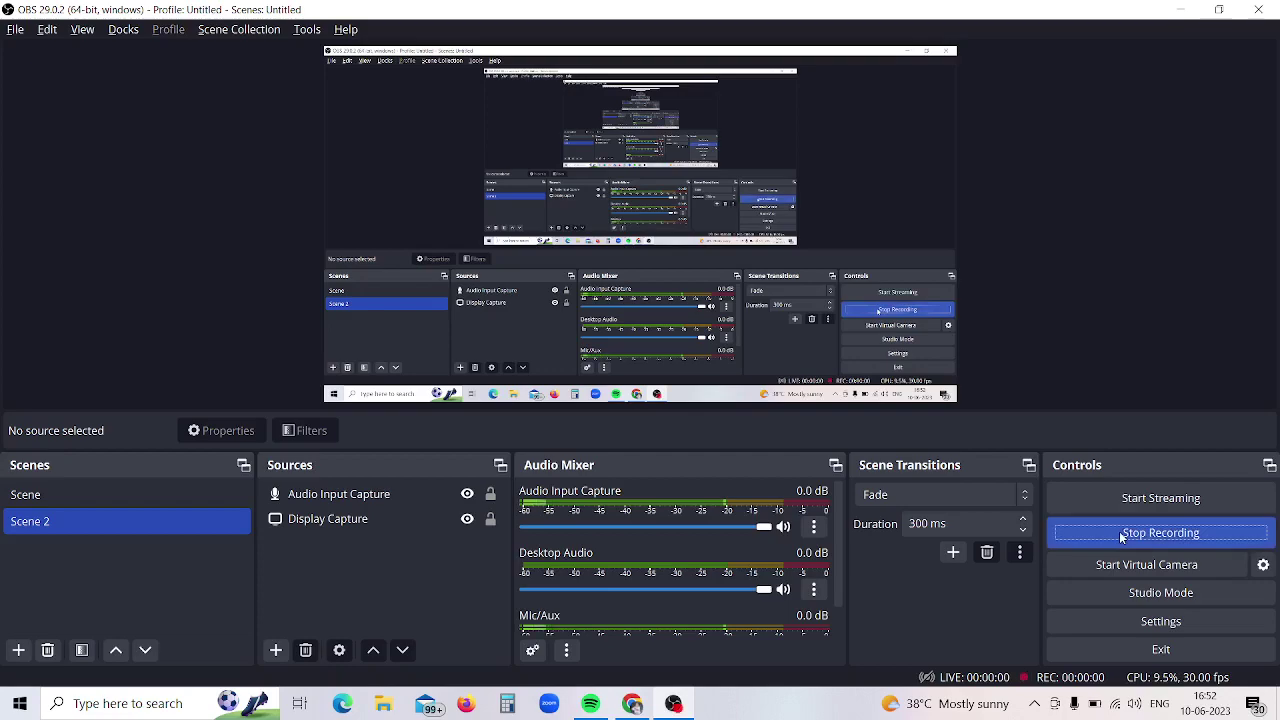
Minimize OBS Studio and launch a new Chrome window from the desktop shortcut
{"action": "left_click", "coordinate": [1174, 8]}
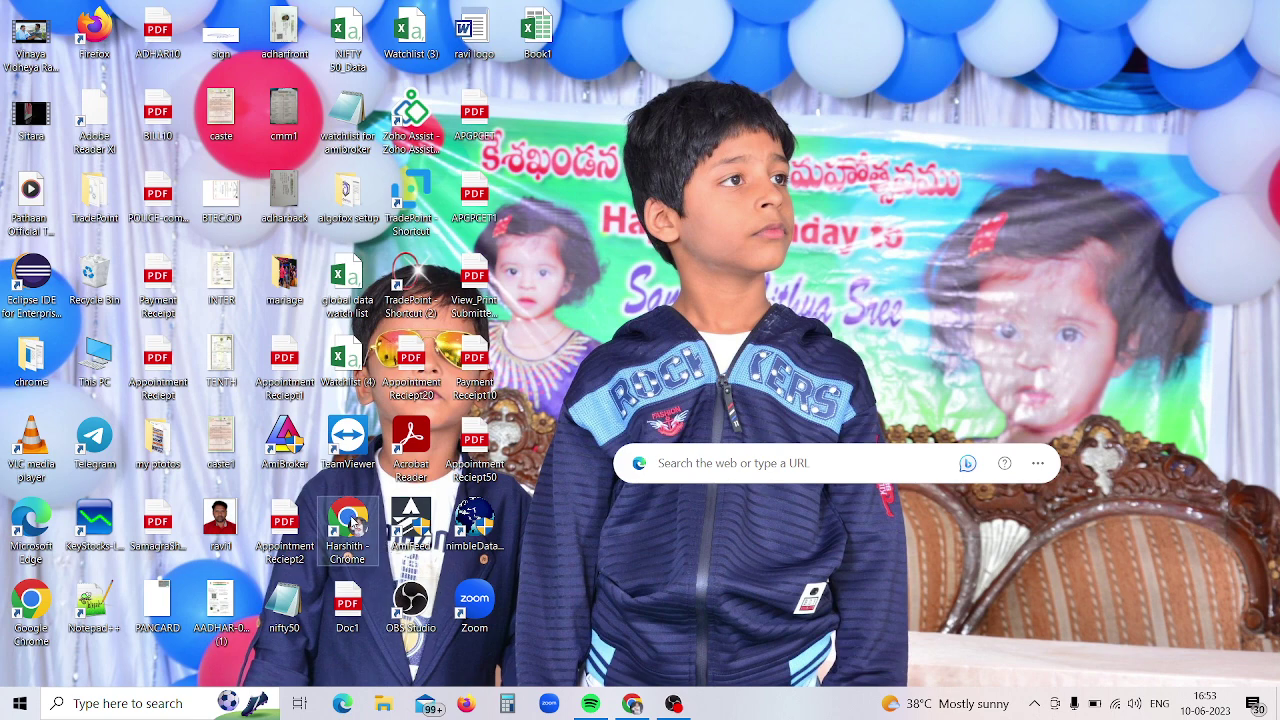
{"action": "double_click", "coordinate": [354, 516]}
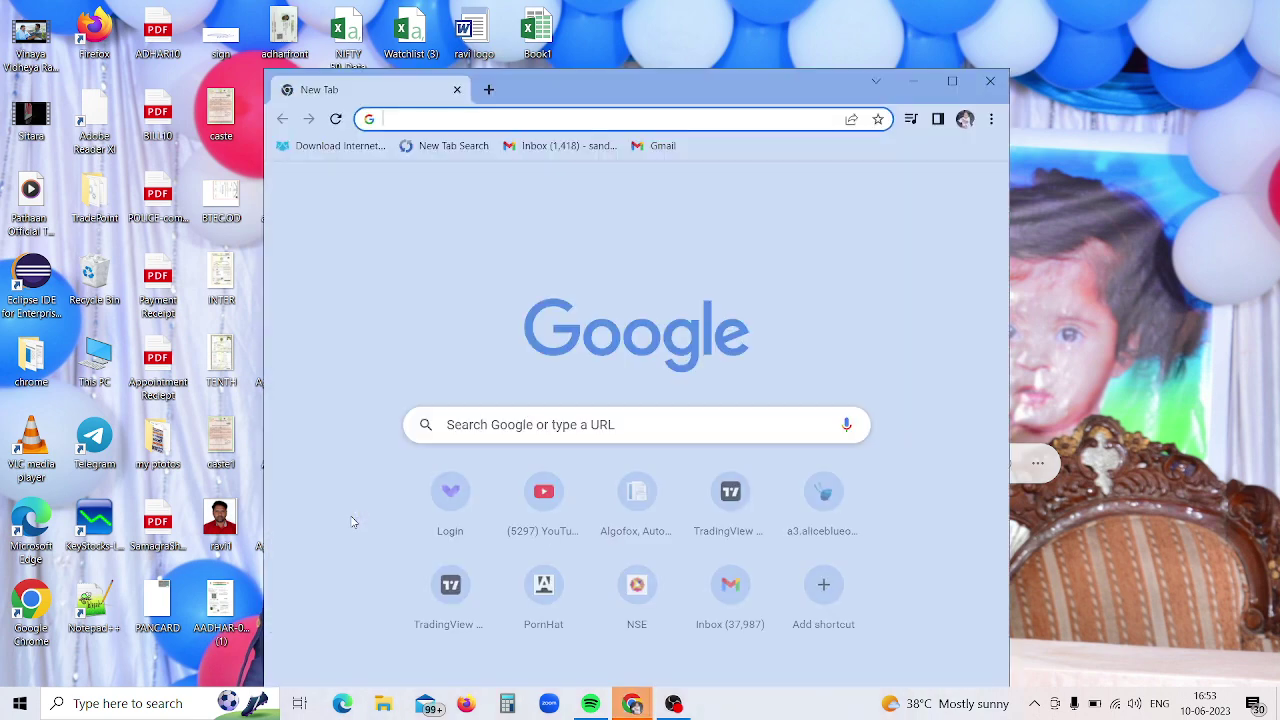
Enter 'tra' in the Chrome address bar and choose the trade.algofox.in suggestion
{"action": "left_click", "coordinate": [460, 126]}
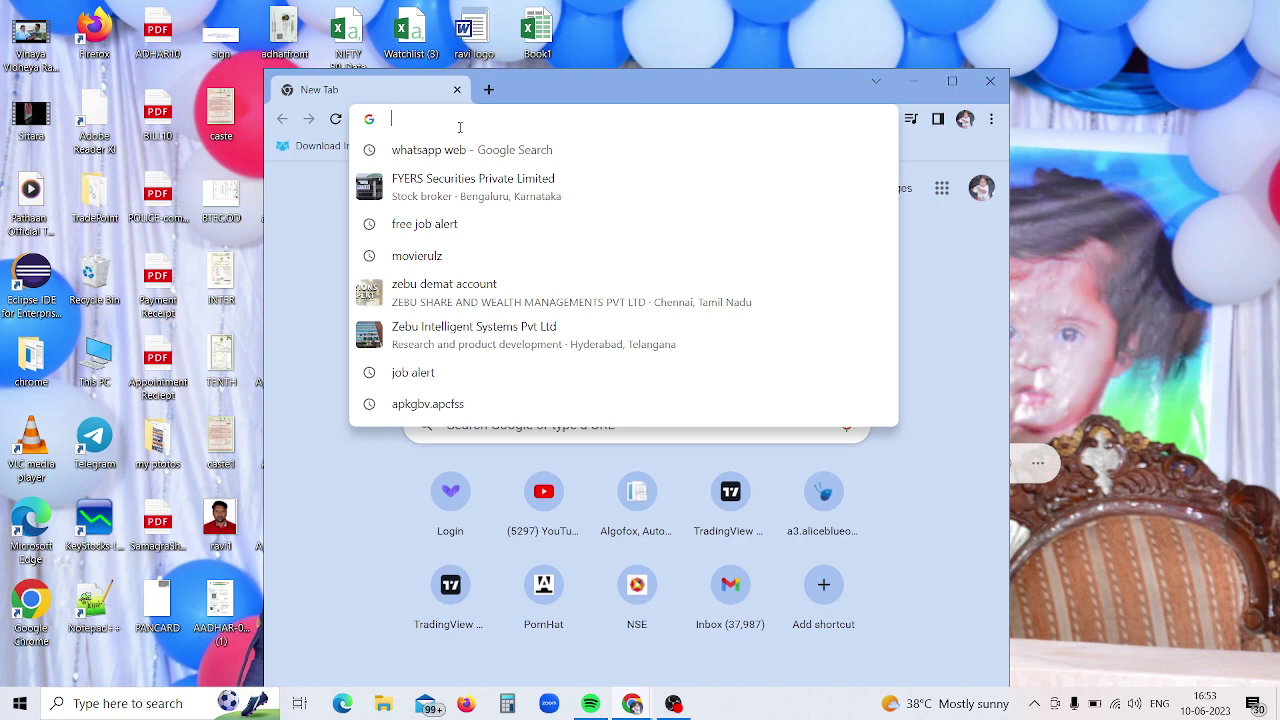
{"action": "type", "text": "t"}
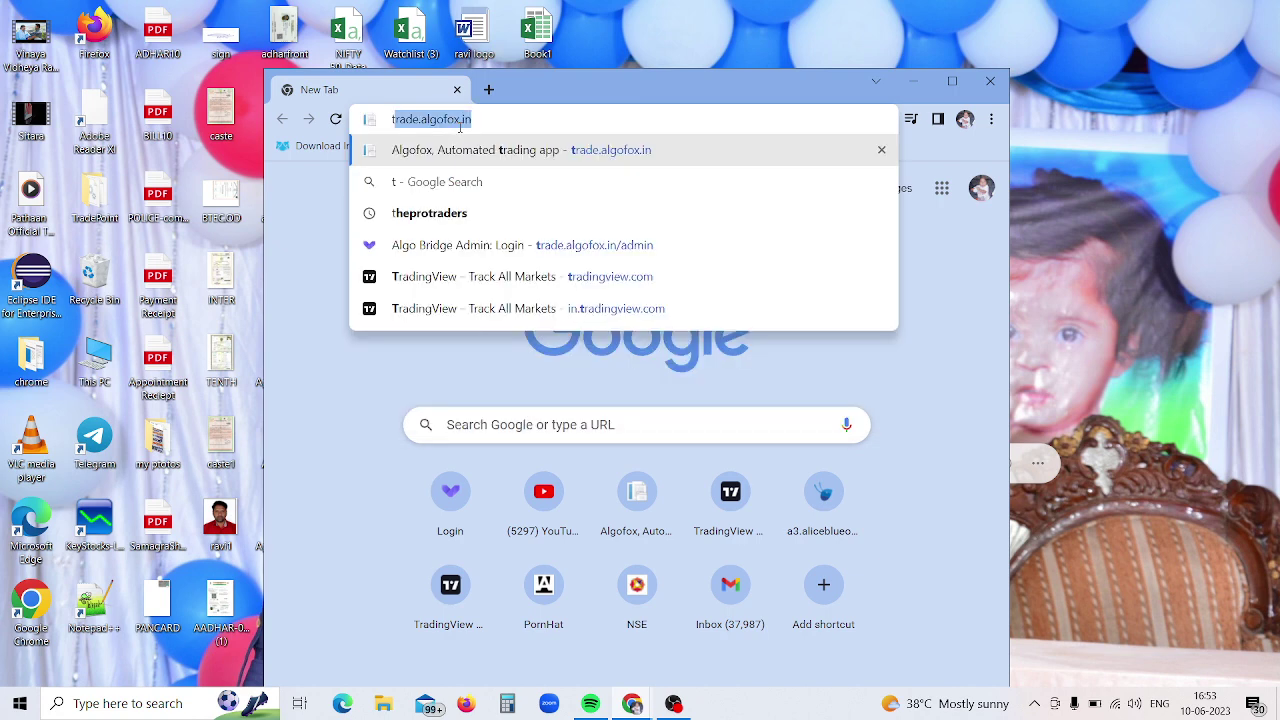
{"action": "type", "text": "ra"}
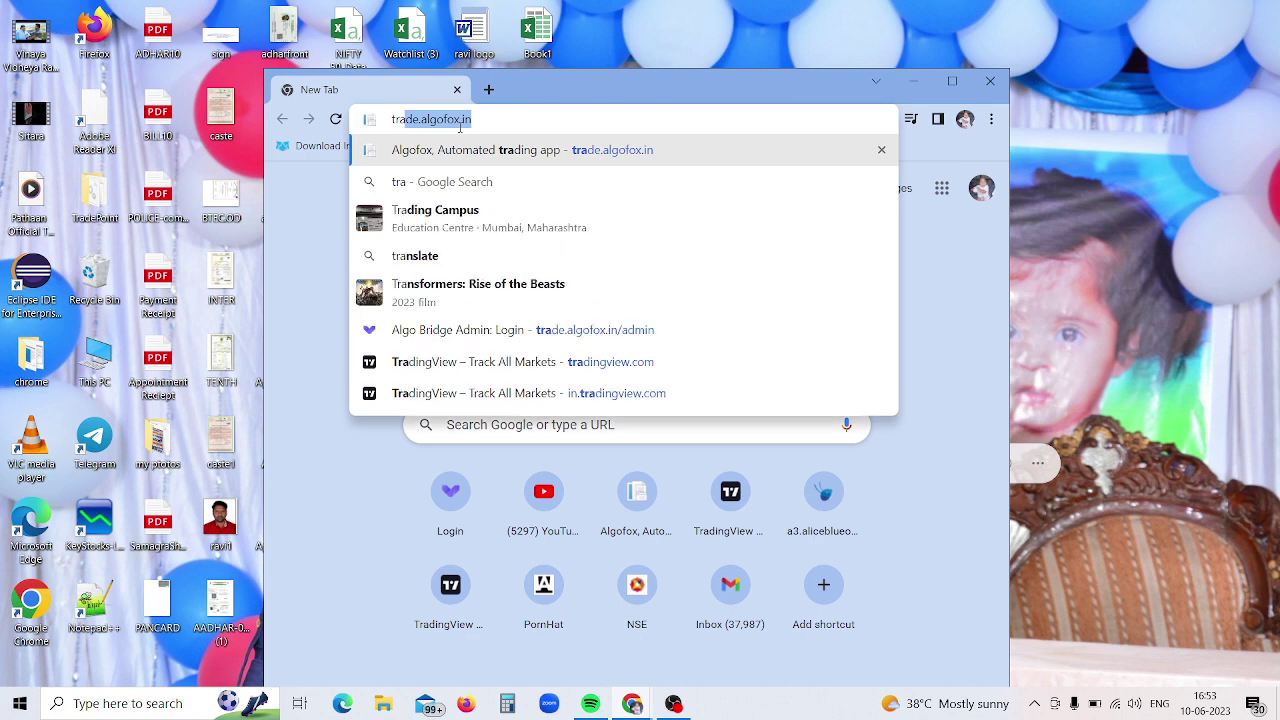
{"action": "type", "text": "g"}
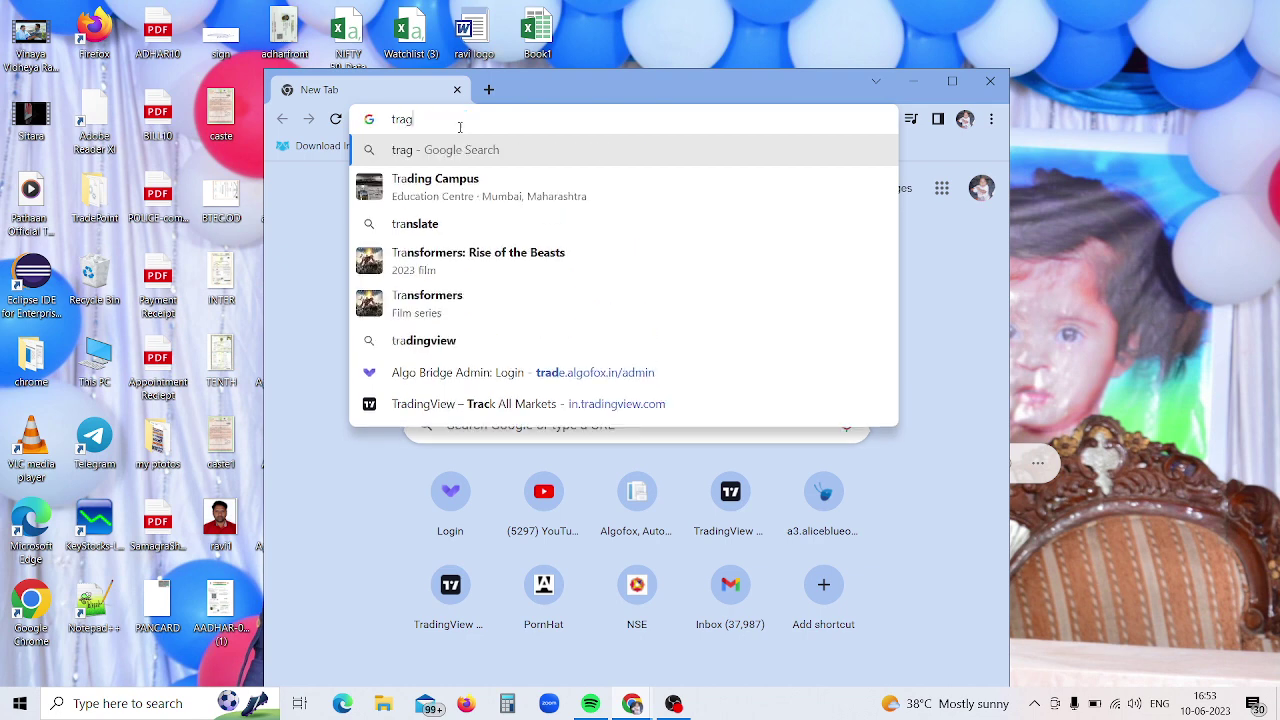
{"action": "type", "text": "e"}
{"action": "key", "text": "BackSpace"}
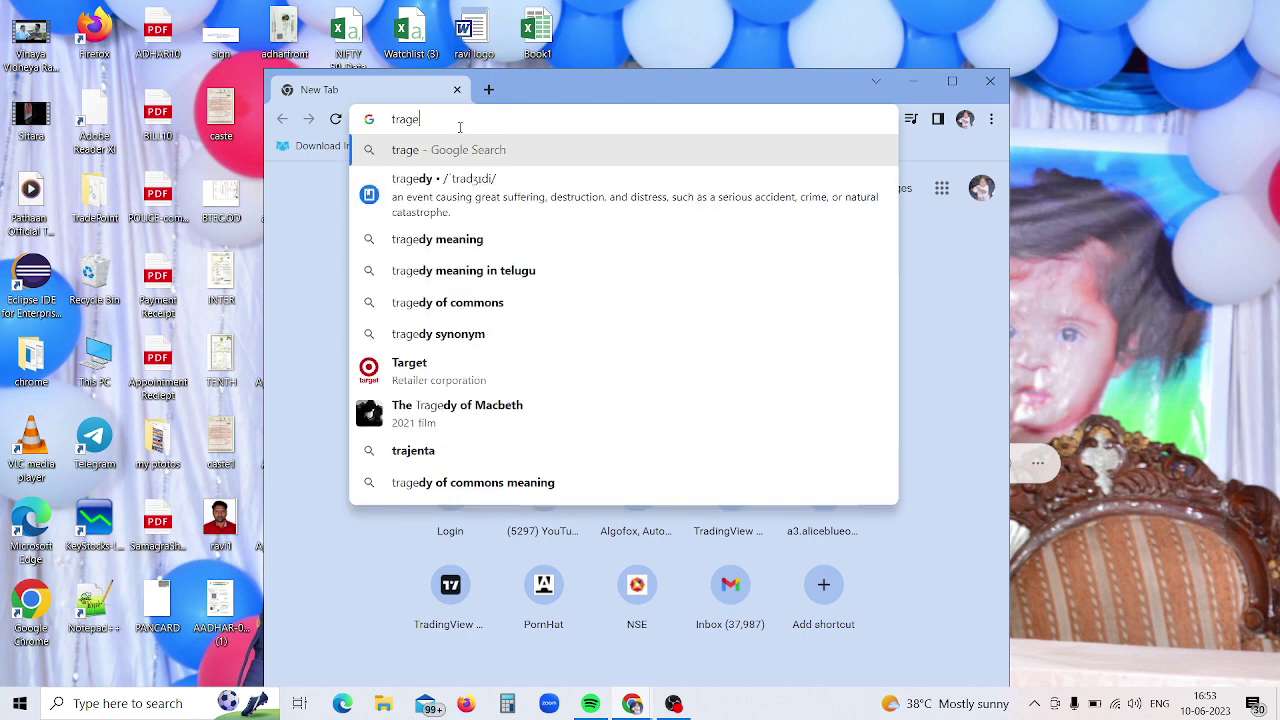
{"action": "key", "text": "BackSpace"}
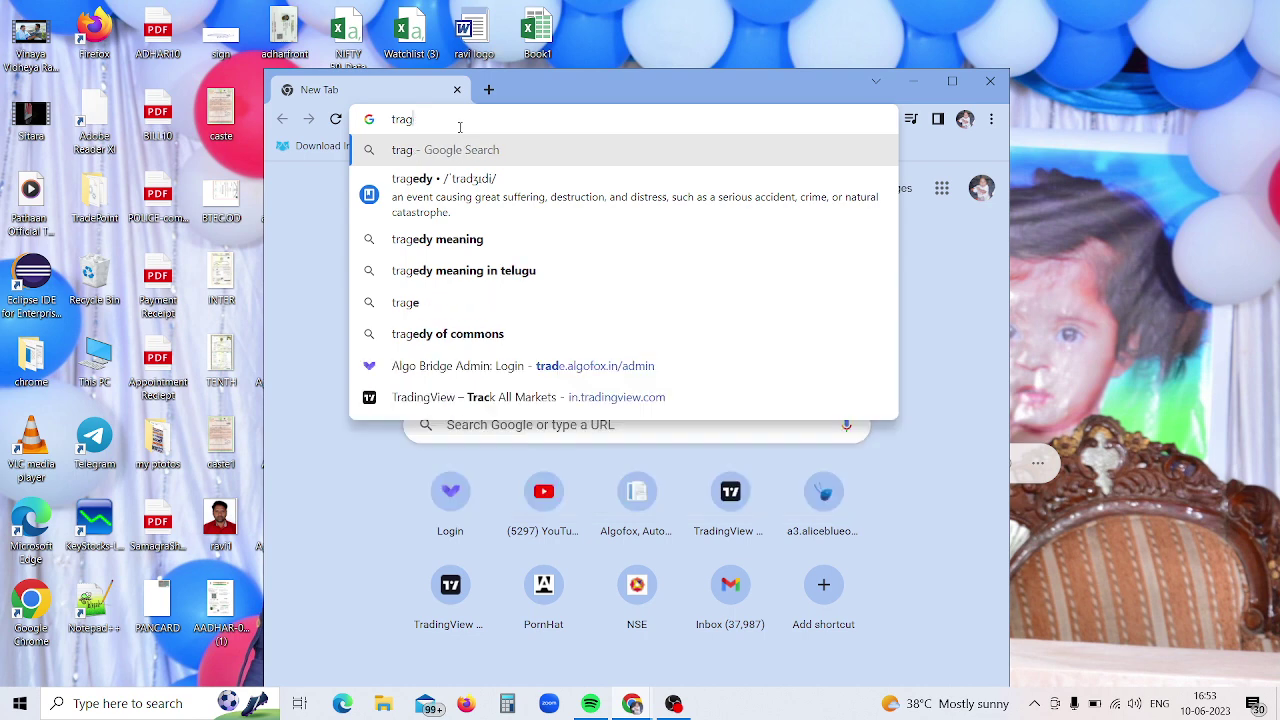
{"action": "key", "text": "BackSpace"}
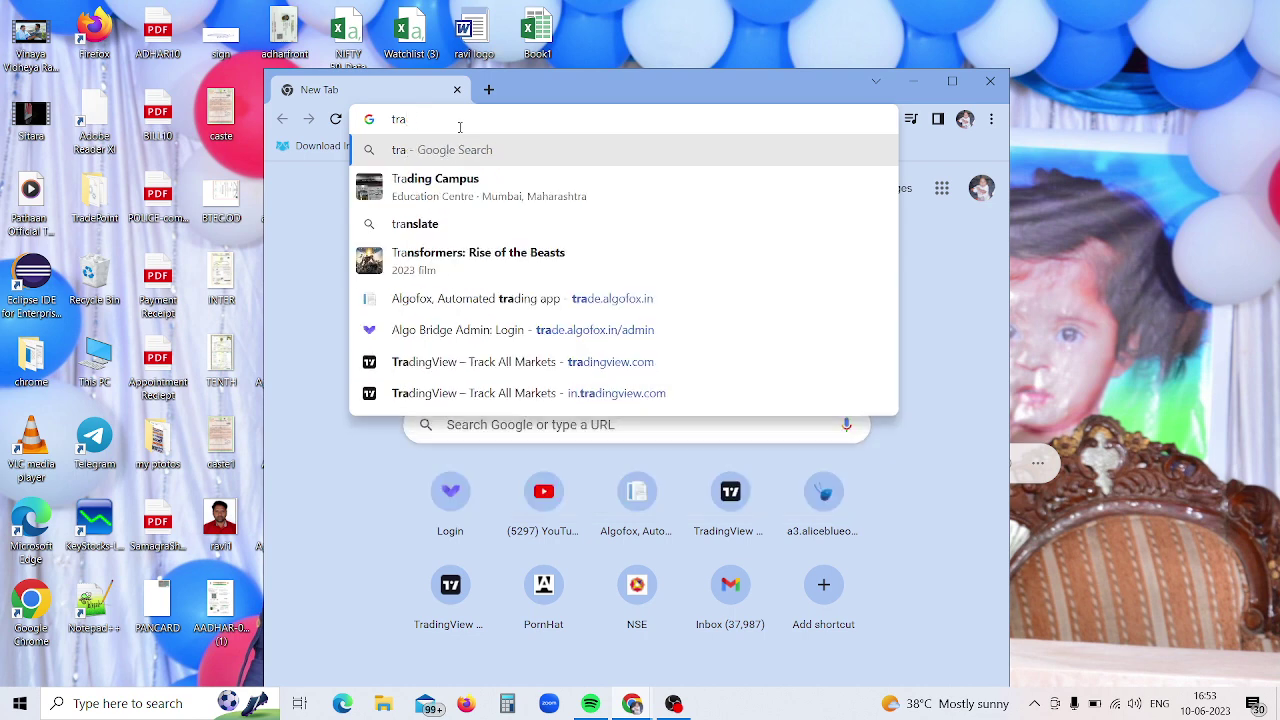
{"action": "left_click", "coordinate": [605, 300]}
Load trade.algofox.in and sign in with a different saved Chrome login
{"action": "left_click", "coordinate": [605, 300]}
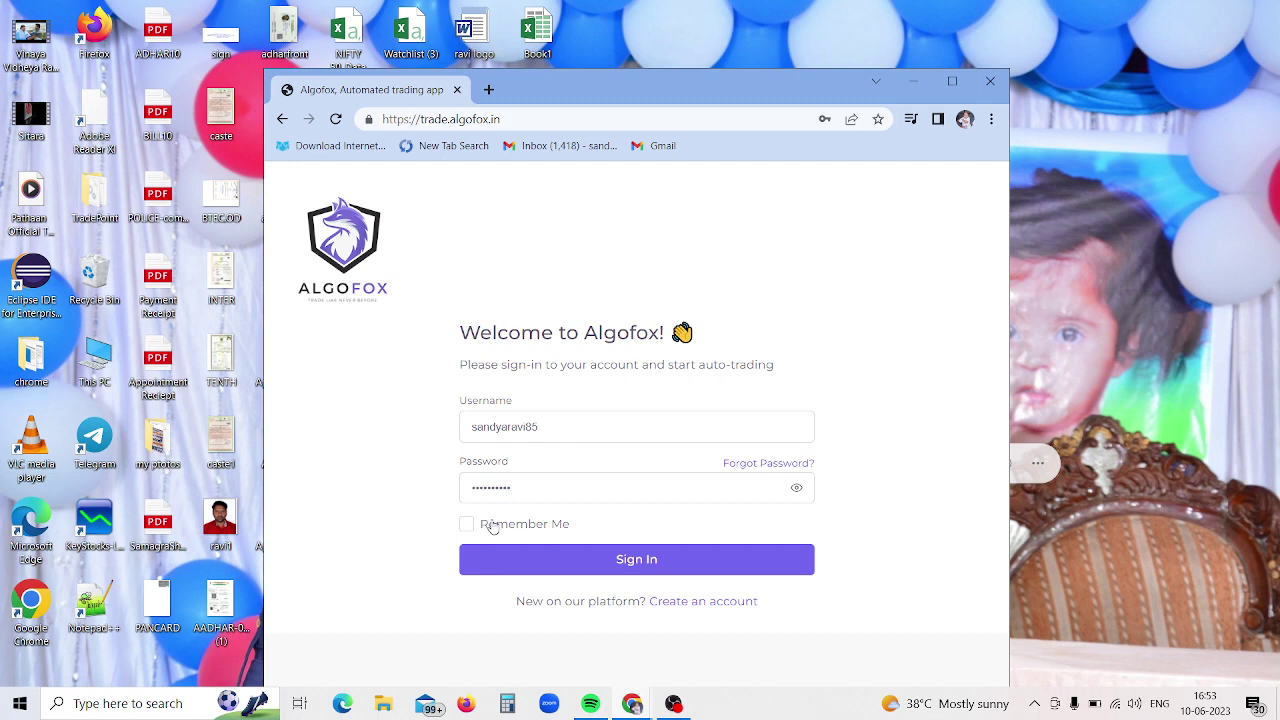
{"action": "left_click", "coordinate": [556, 430]}
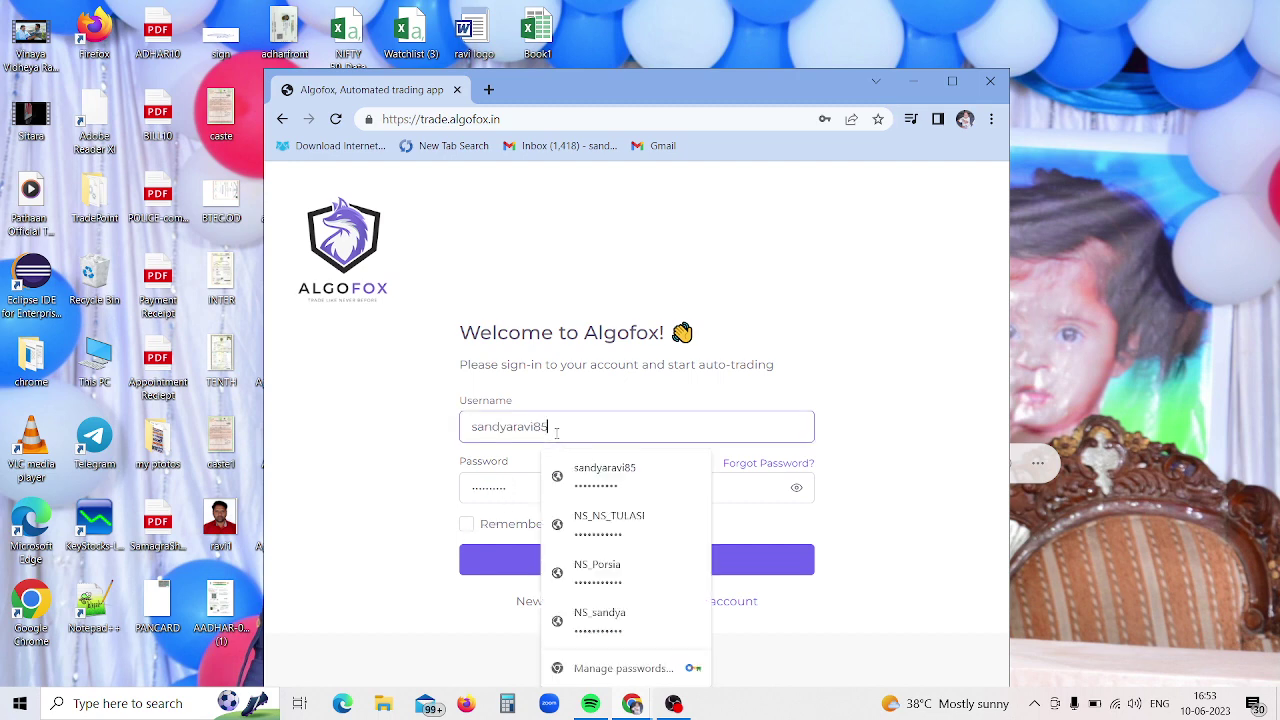
{"action": "left_click", "coordinate": [598, 614]}
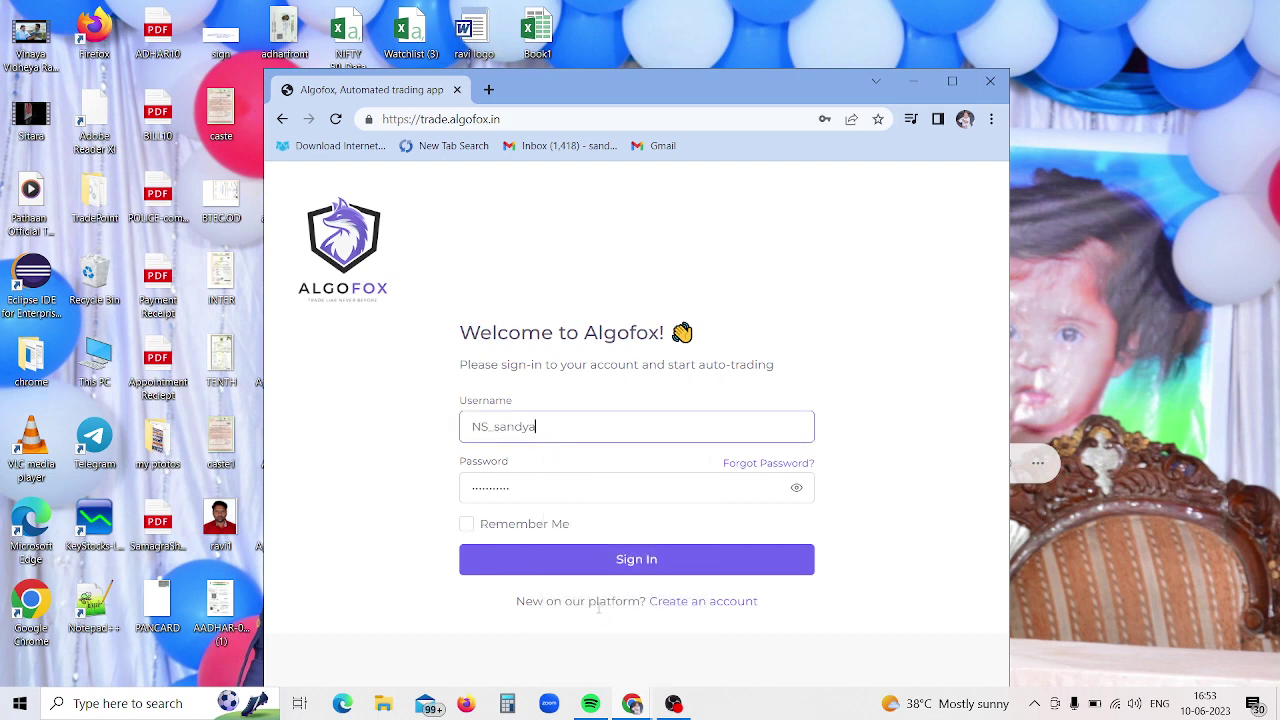
{"action": "left_click", "coordinate": [524, 565]}
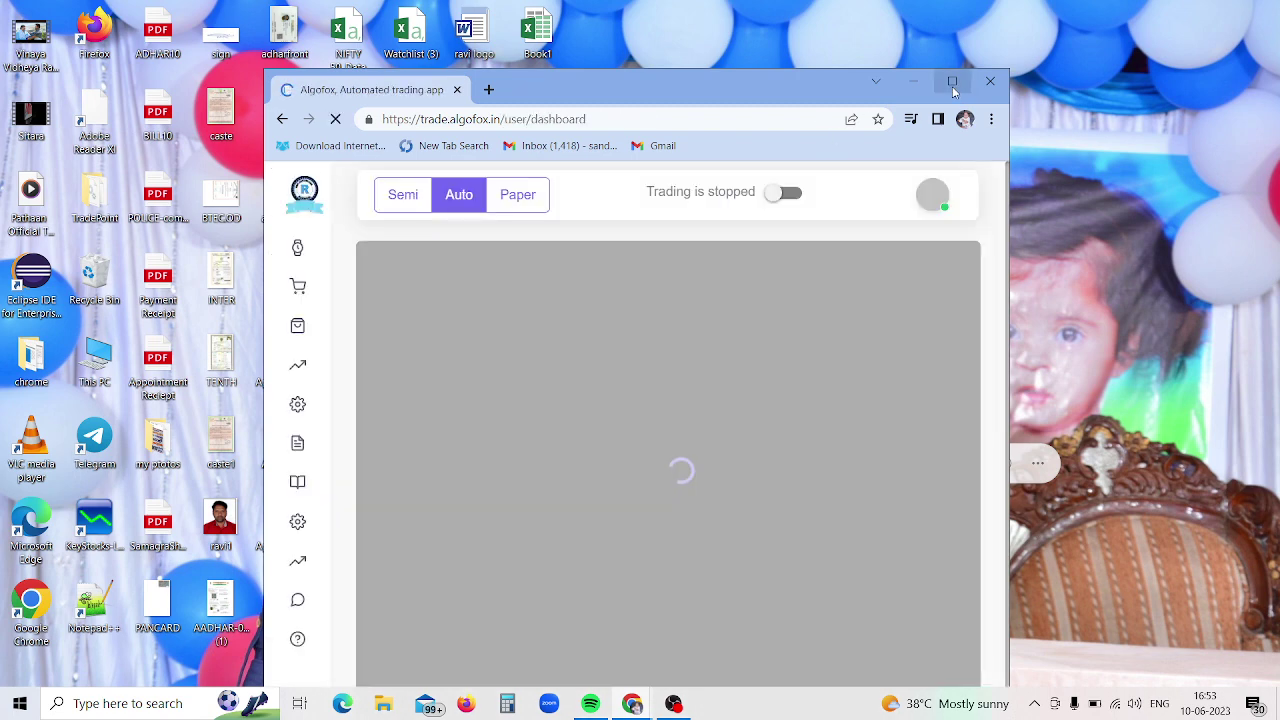
Maximize the browser, toggle trading off and back on, and select Auto mode
{"action": "left_click", "coordinate": [952, 86]}
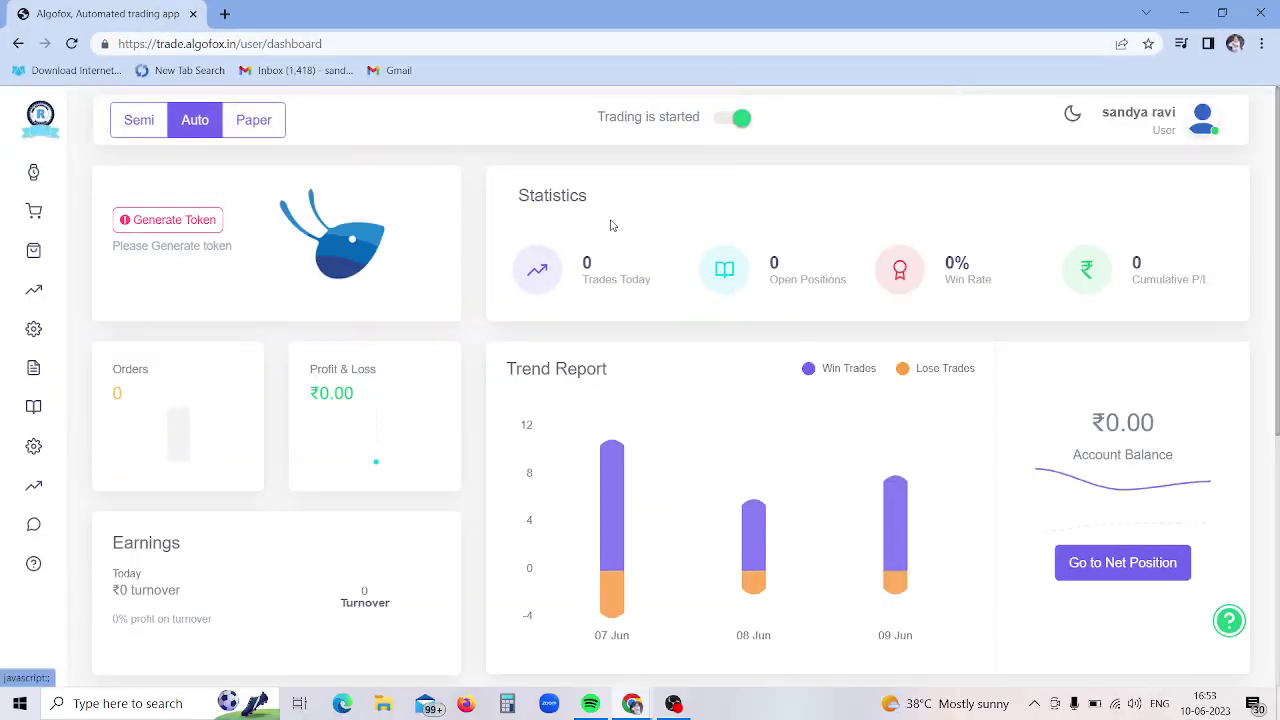
{"action": "left_click", "coordinate": [728, 129]}
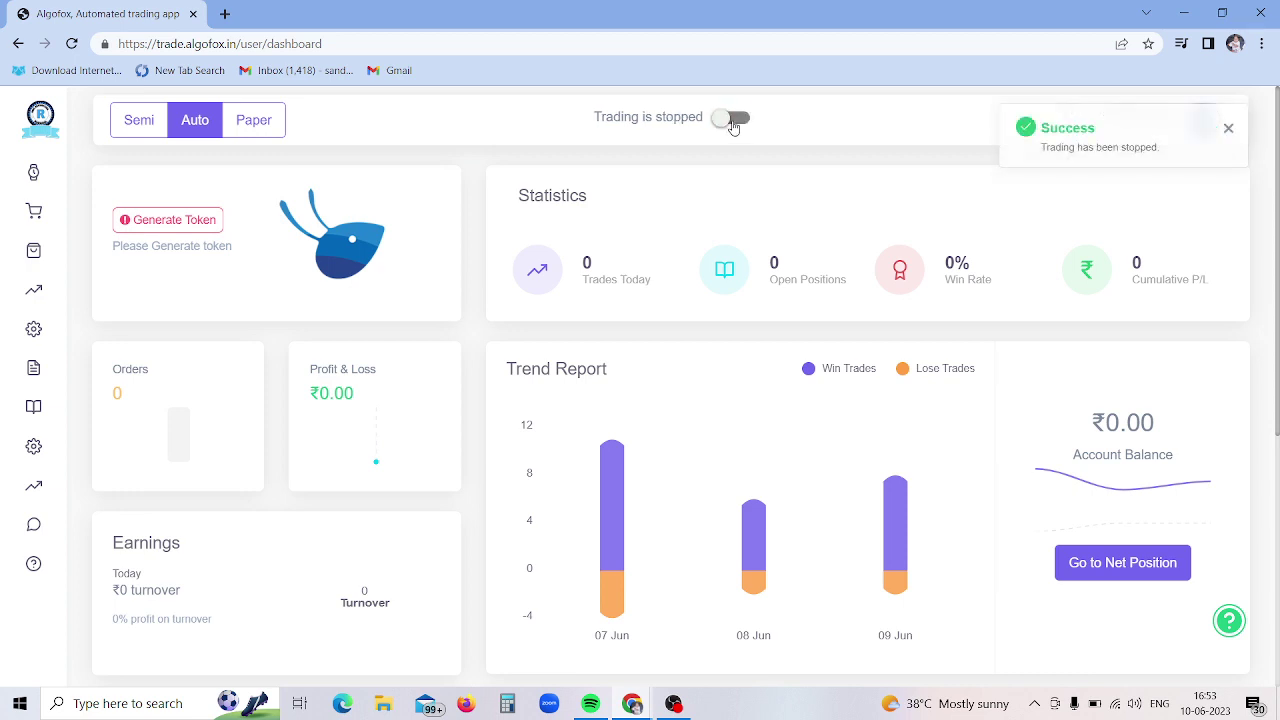
{"action": "left_click", "coordinate": [733, 127]}
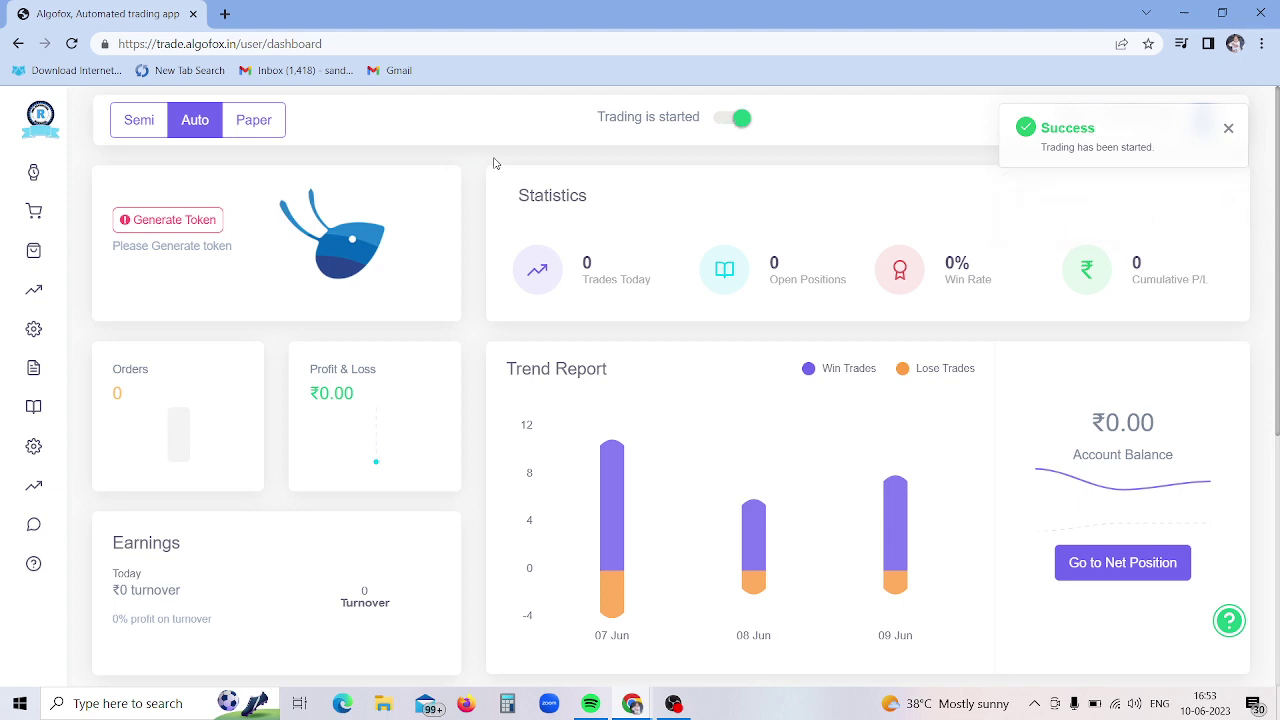
{"action": "left_click", "coordinate": [191, 125]}
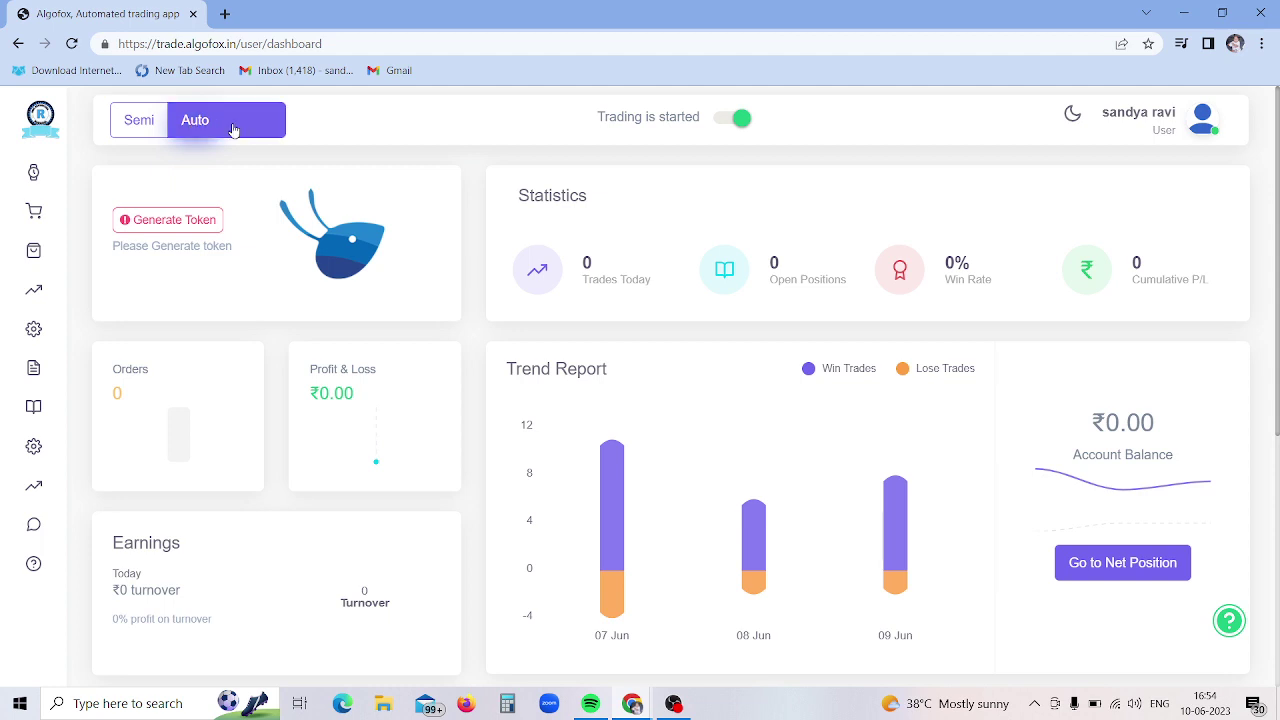
Switch the application mode to Paper, then back to Auto, confirming each change with Yes
{"action": "left_click", "coordinate": [245, 130]}
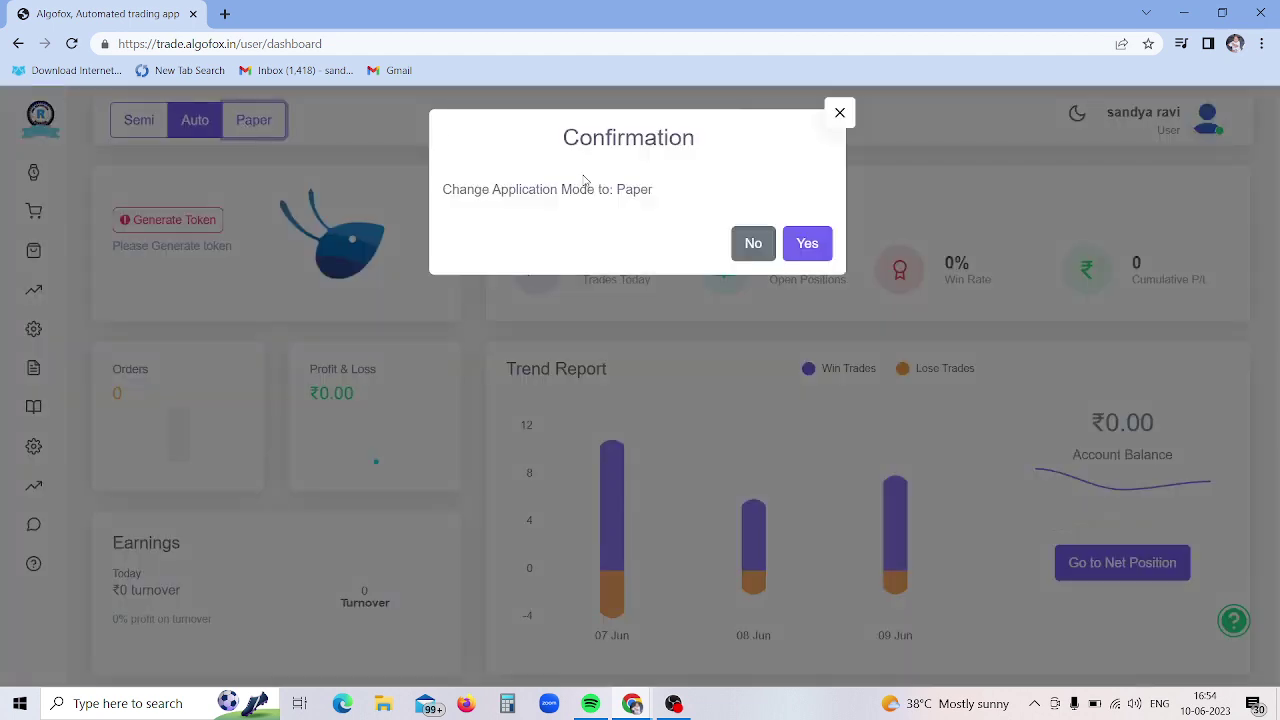
{"action": "left_click", "coordinate": [808, 245]}
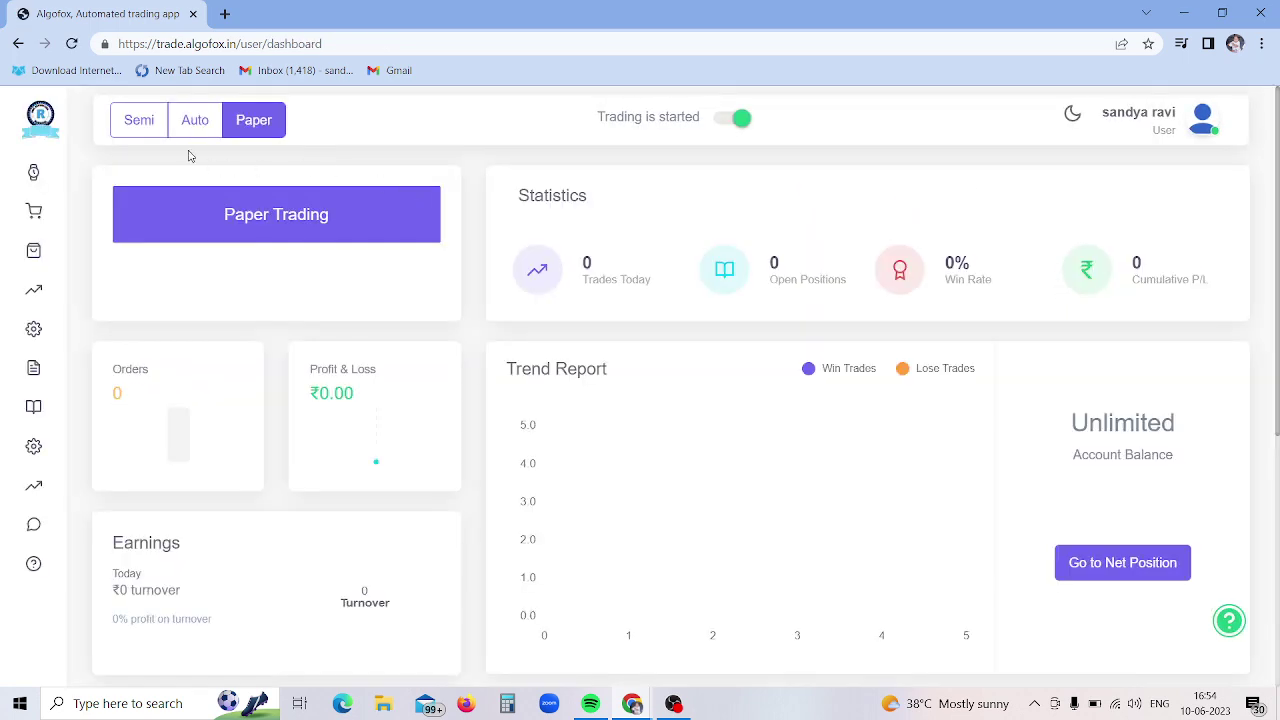
{"action": "left_click", "coordinate": [187, 131]}
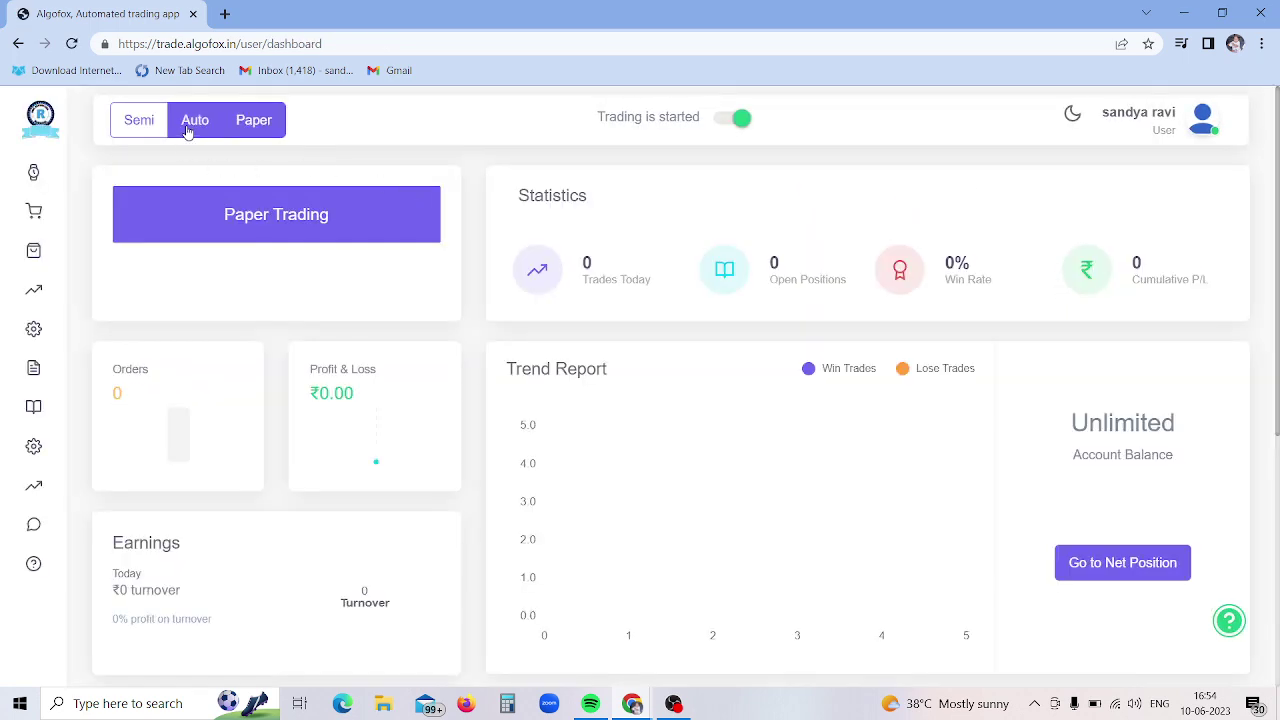
{"action": "left_click", "coordinate": [187, 131]}
{"action": "left_click", "coordinate": [807, 246]}
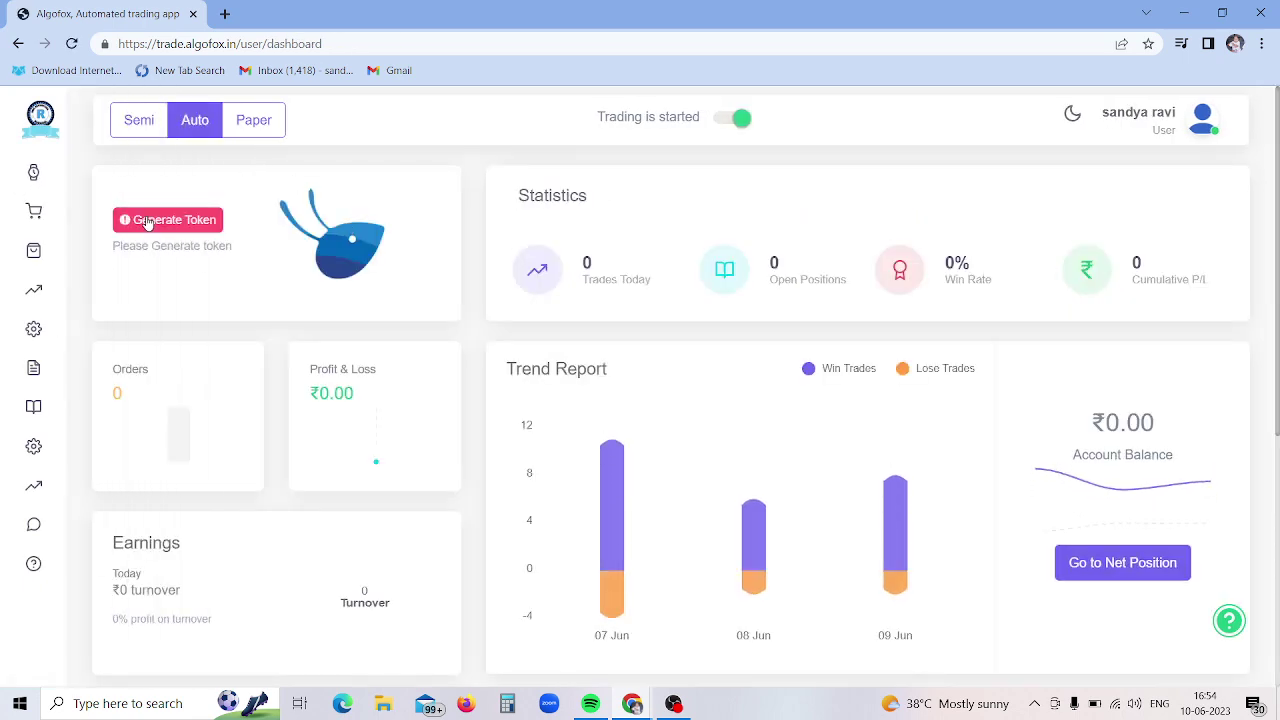
Start AliceBlue token generation, dismiss the promo popup, and submit the saved password
{"action": "left_click", "coordinate": [28, 122]}
{"action": "left_click", "coordinate": [193, 224]}
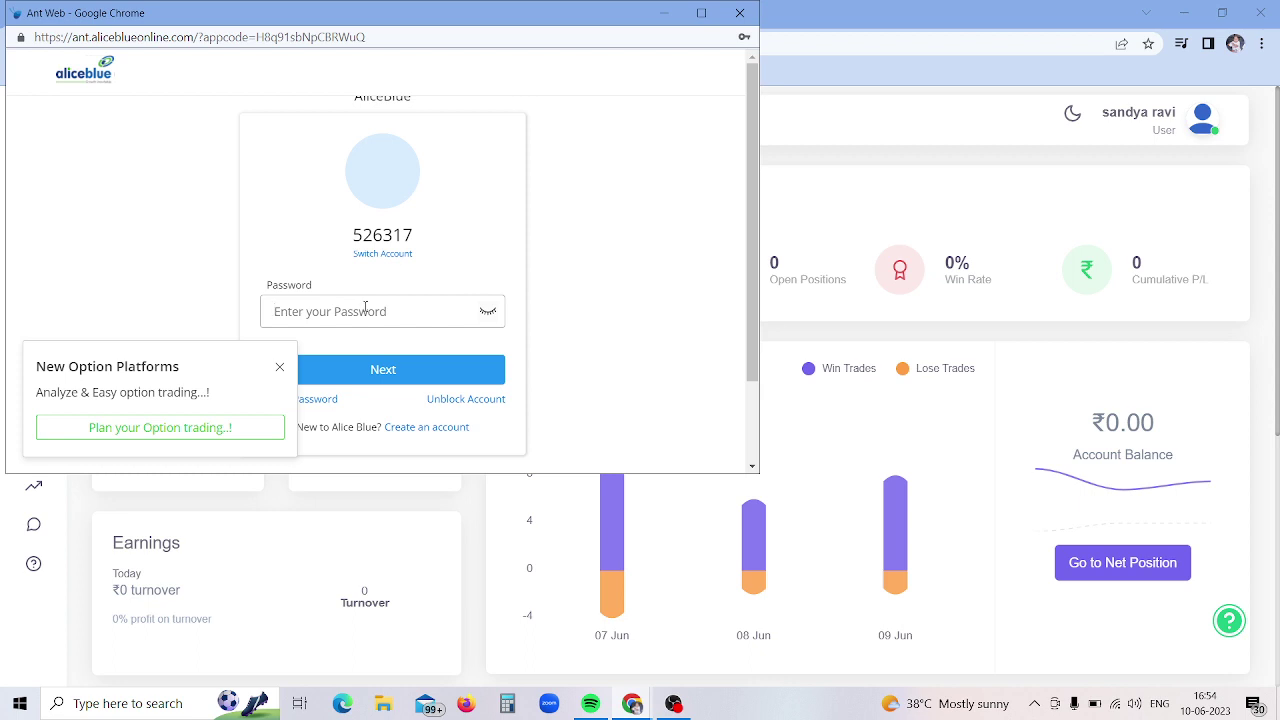
{"action": "left_click", "coordinate": [280, 367]}
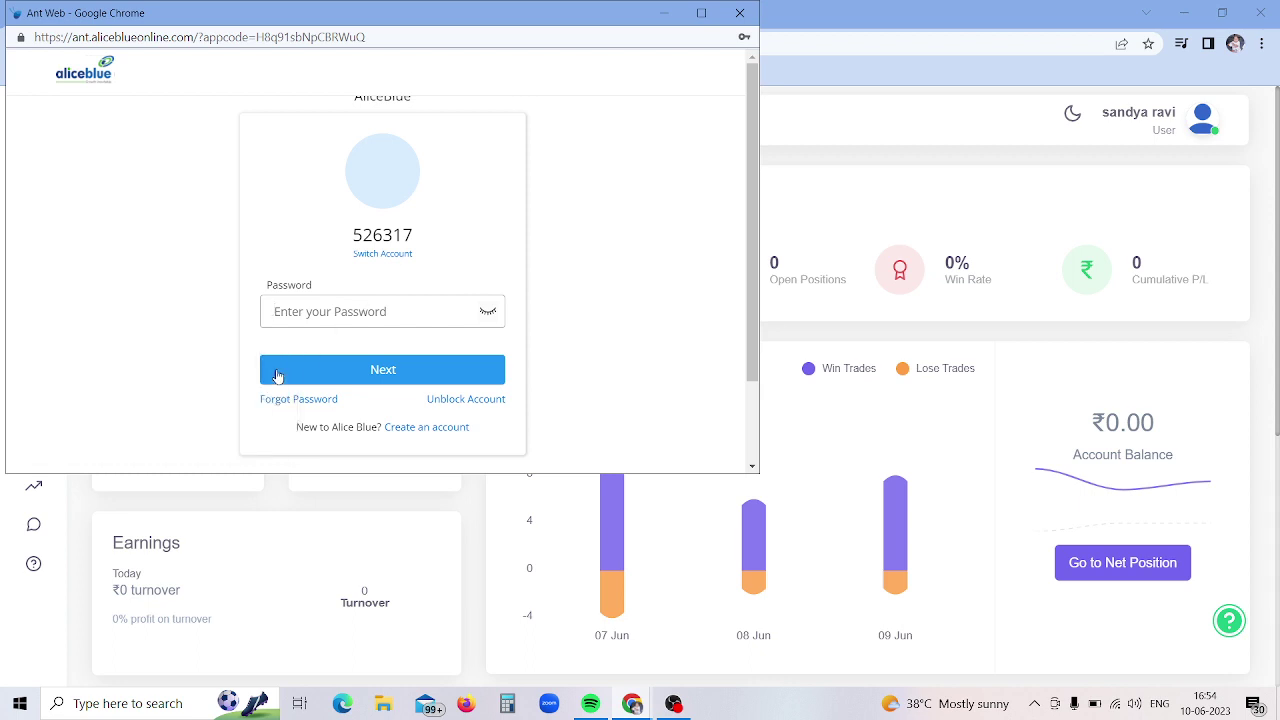
{"action": "left_click", "coordinate": [352, 305]}
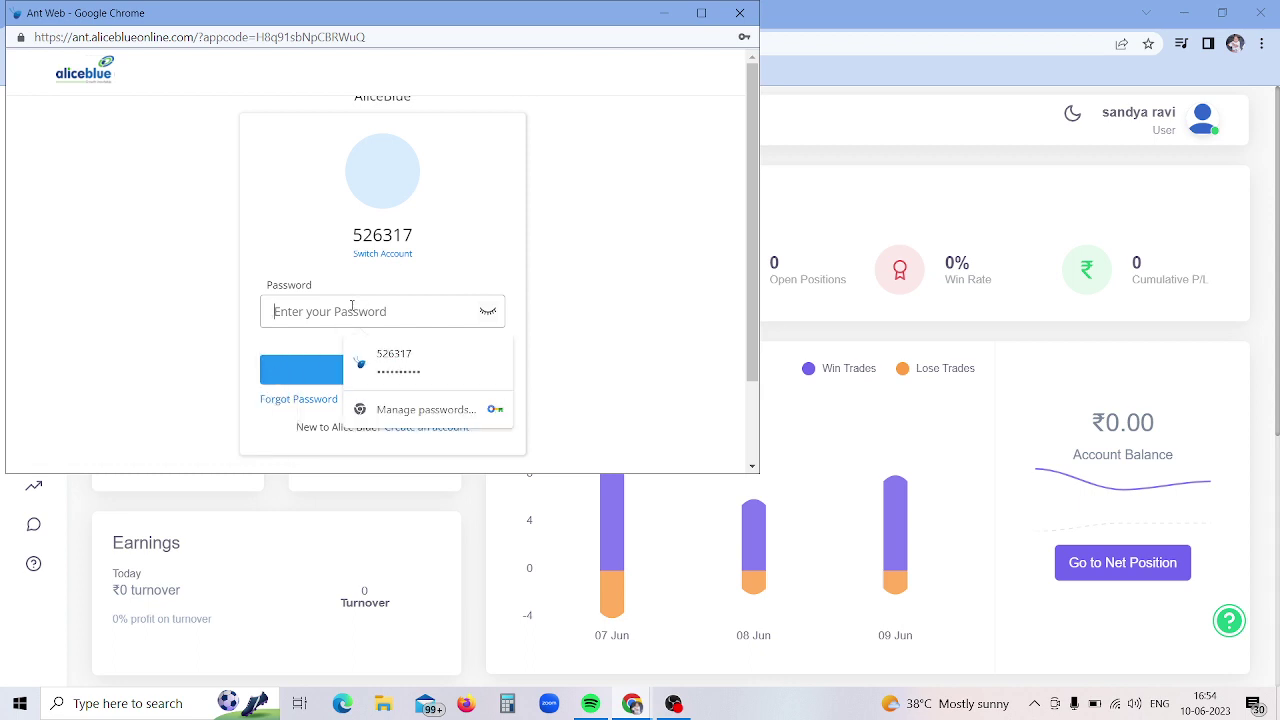
{"action": "left_click", "coordinate": [394, 360]}
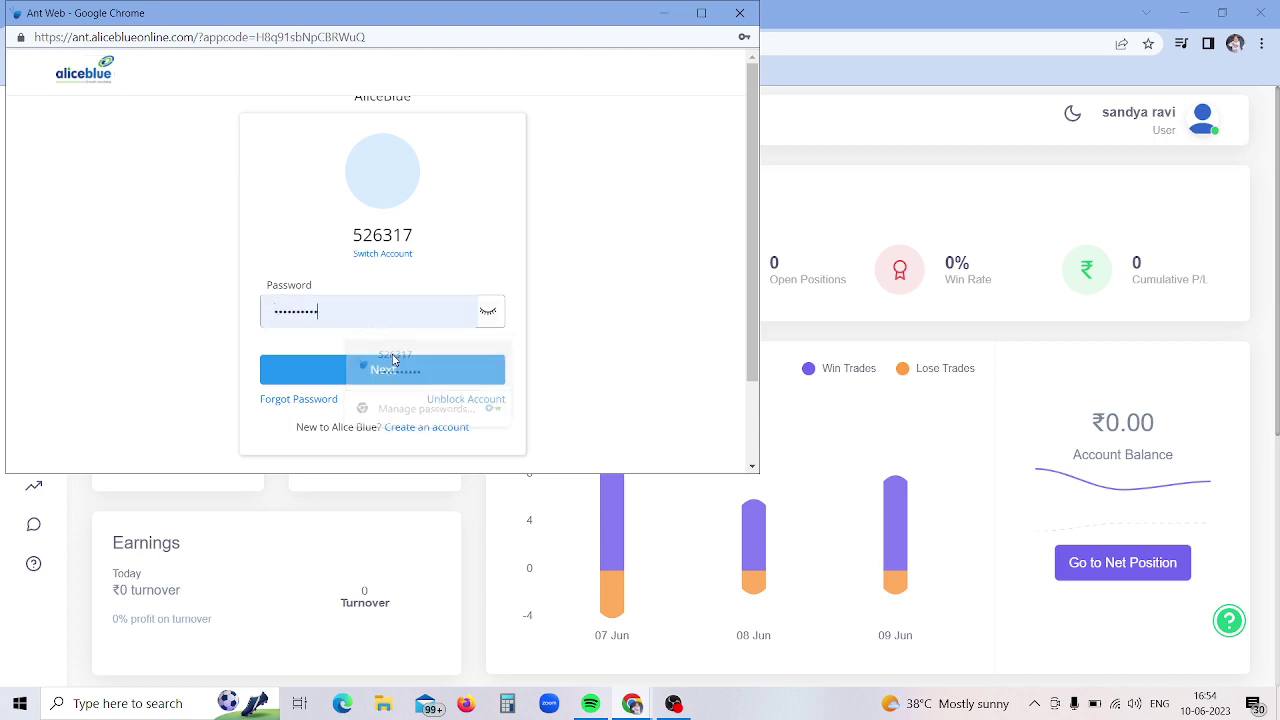
{"action": "left_click", "coordinate": [384, 370]}
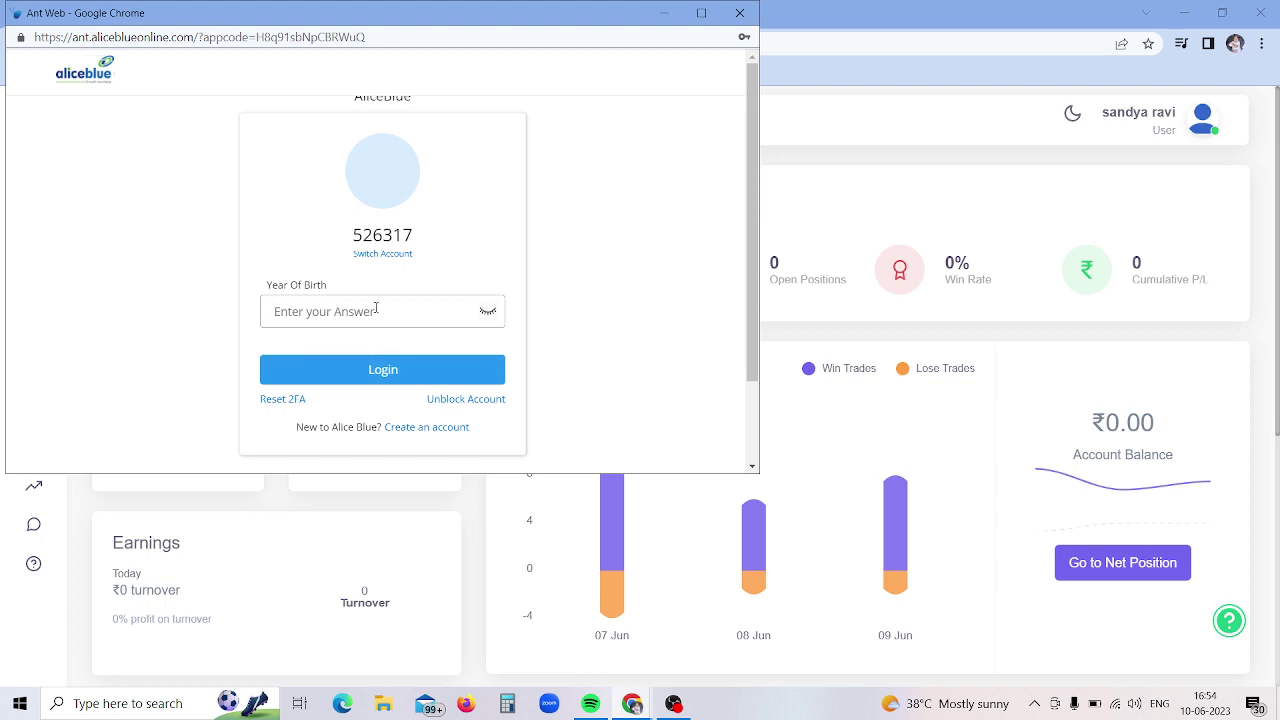
Answer the year-of-birth check and log in with the mobile OTP
{"action": "type", "text": "1"}
{"action": "left_click", "coordinate": [395, 371]}
{"action": "left_click", "coordinate": [375, 295]}
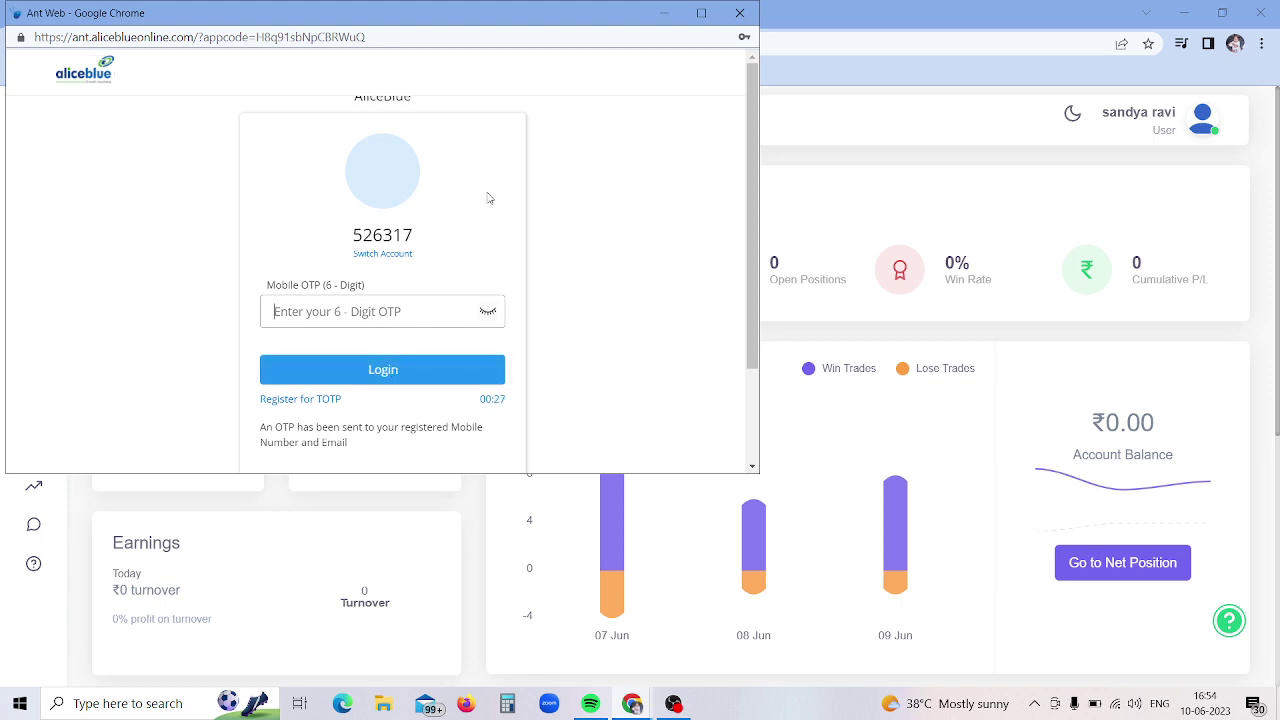
{"action": "left_click", "coordinate": [397, 310]}
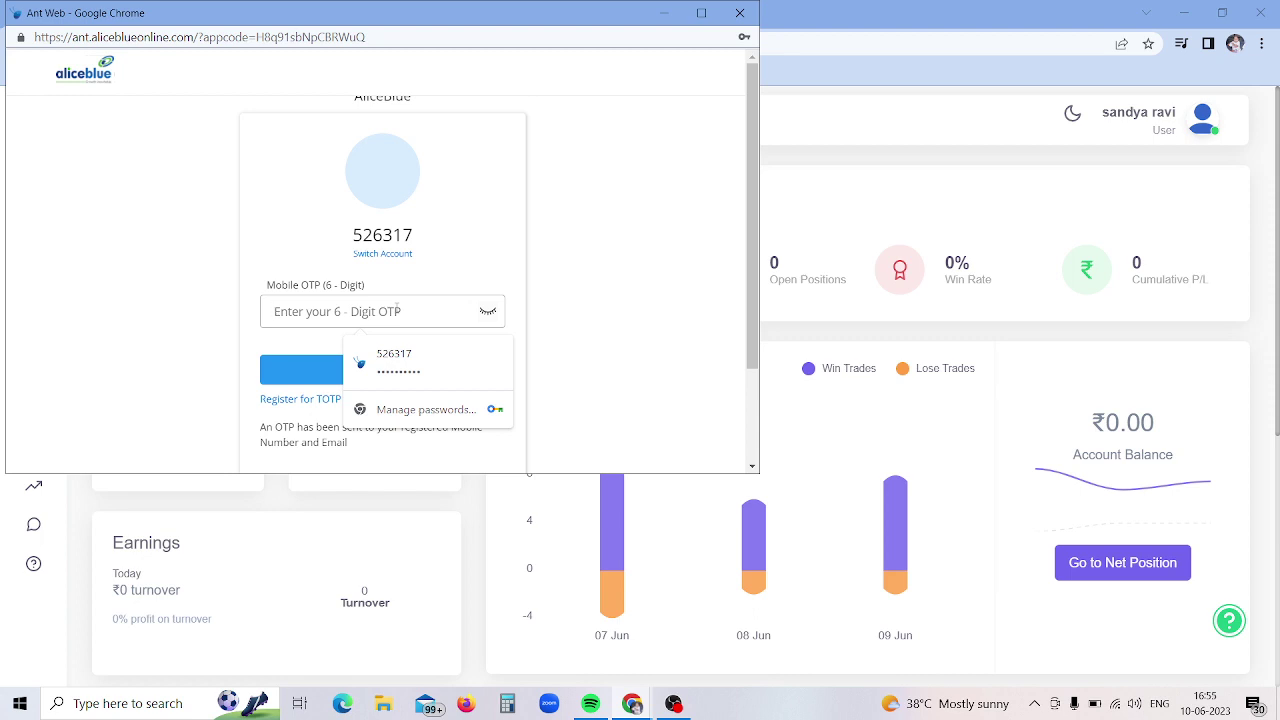
{"action": "type", "text": "25"}
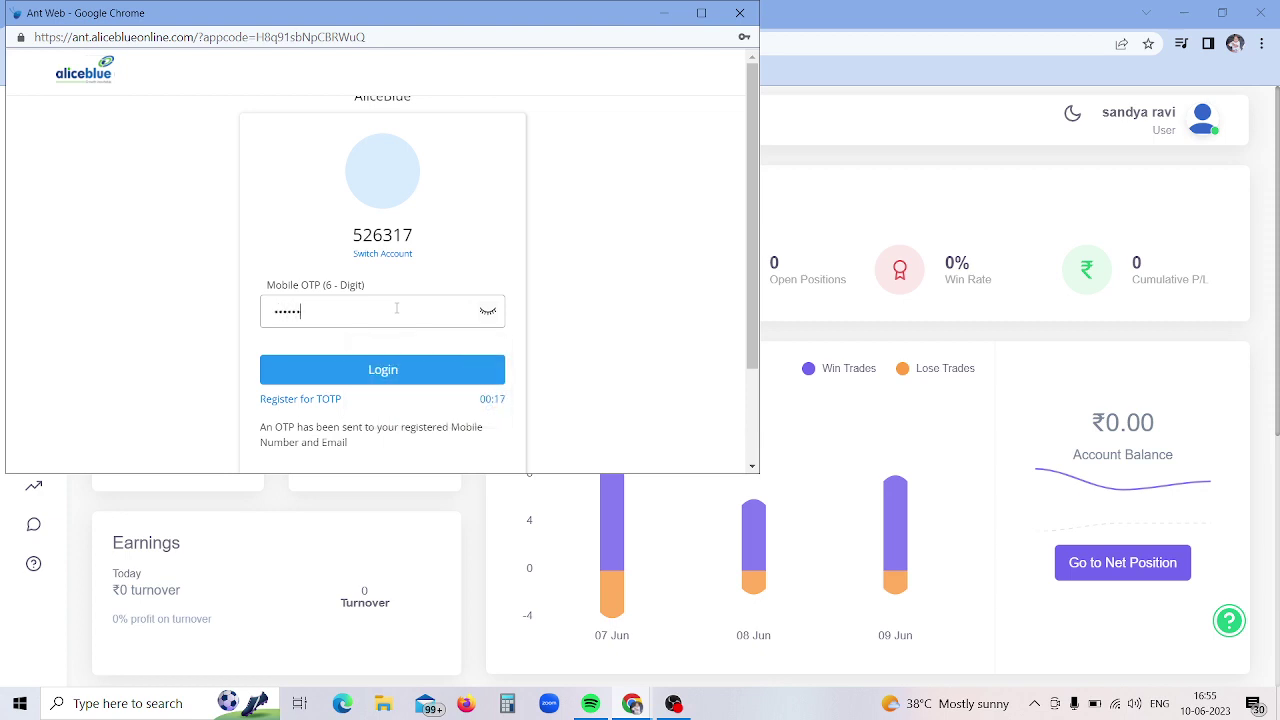
{"action": "left_click", "coordinate": [370, 381]}
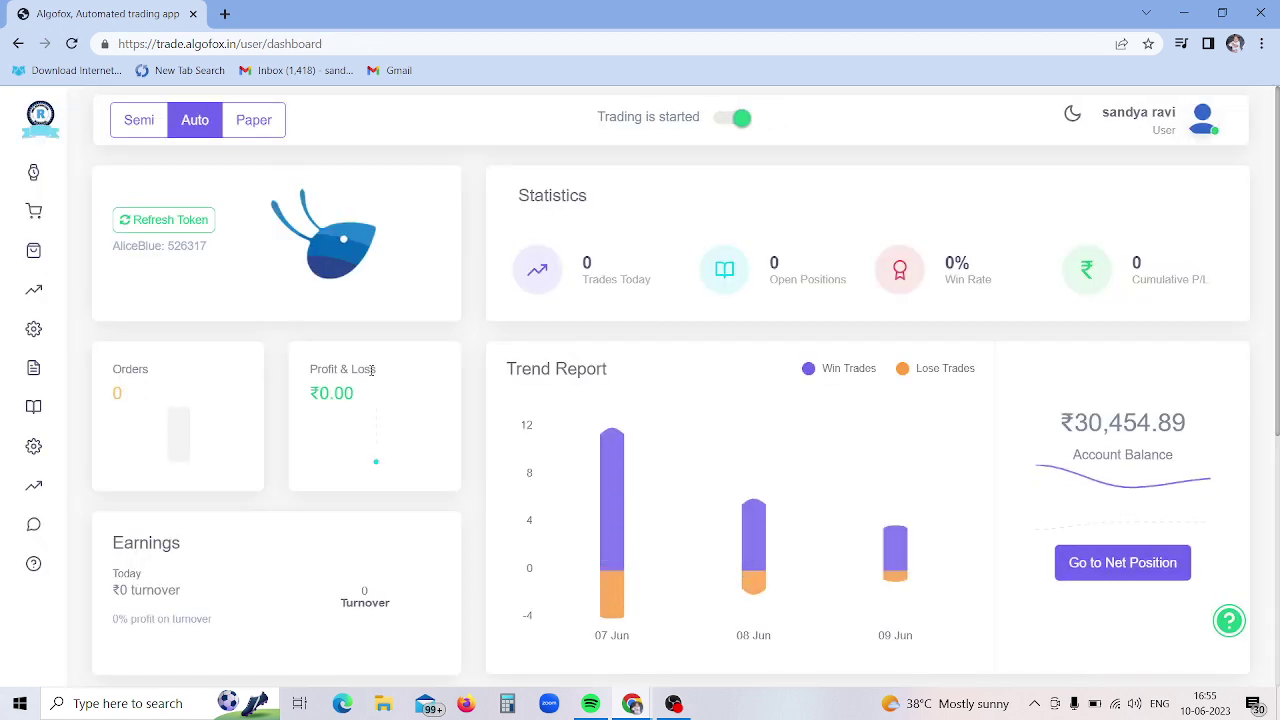
Refresh the AliceBlue broker token twice from the dashboard's green button
{"action": "left_click", "coordinate": [125, 228]}
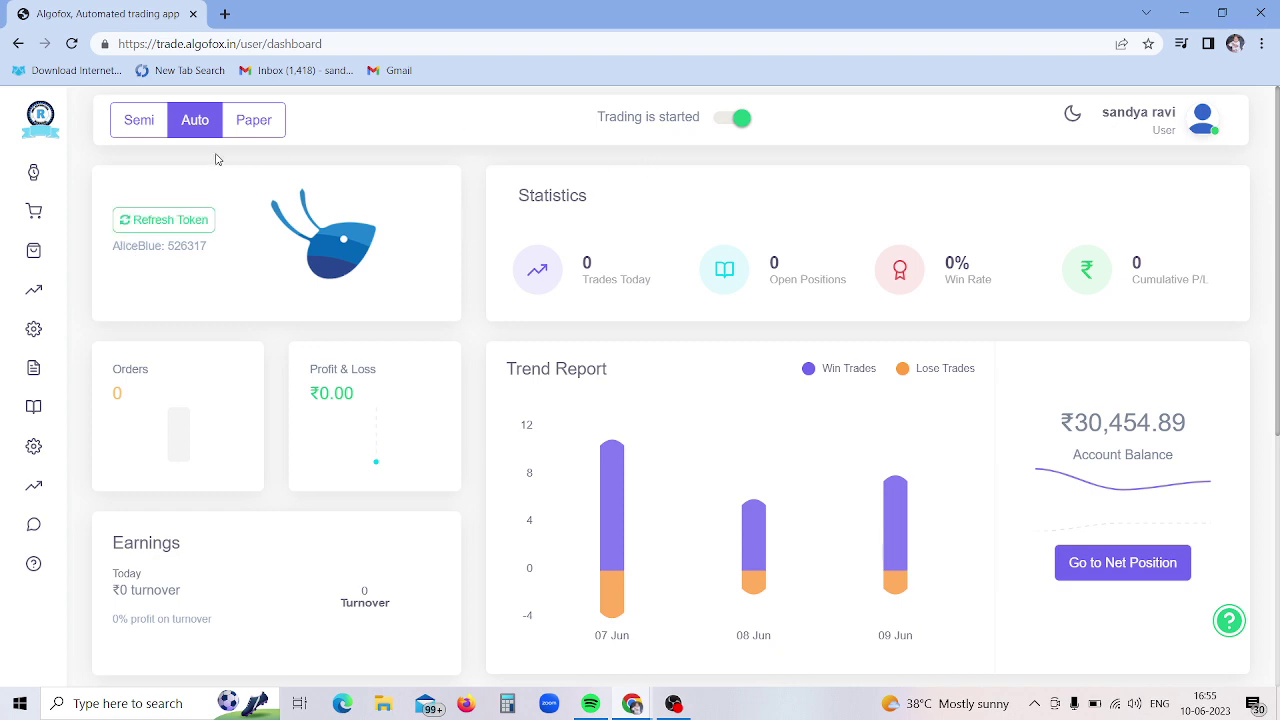
{"action": "left_click", "coordinate": [185, 222]}
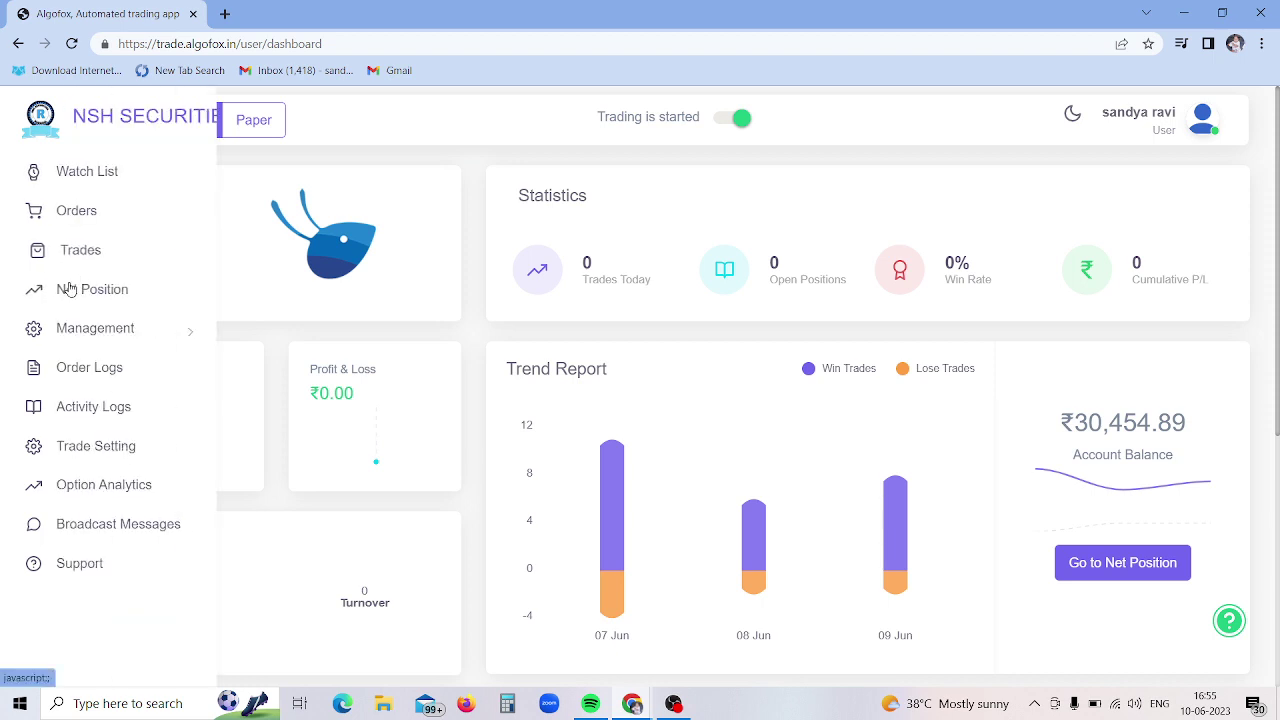
{"action": "mouse_move", "coordinate": [33, 250]}
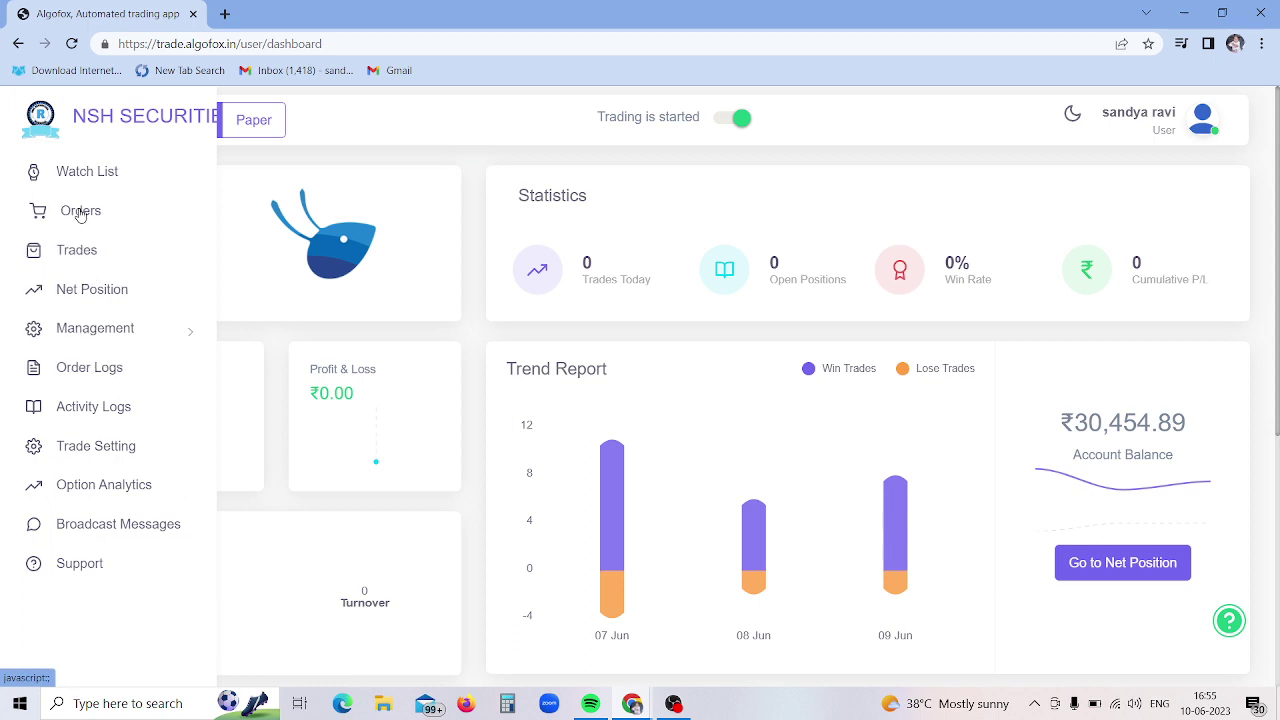
Review the Orders page, Net Position's Holdings tab, and the Order Logs page
{"action": "left_click", "coordinate": [81, 213]}
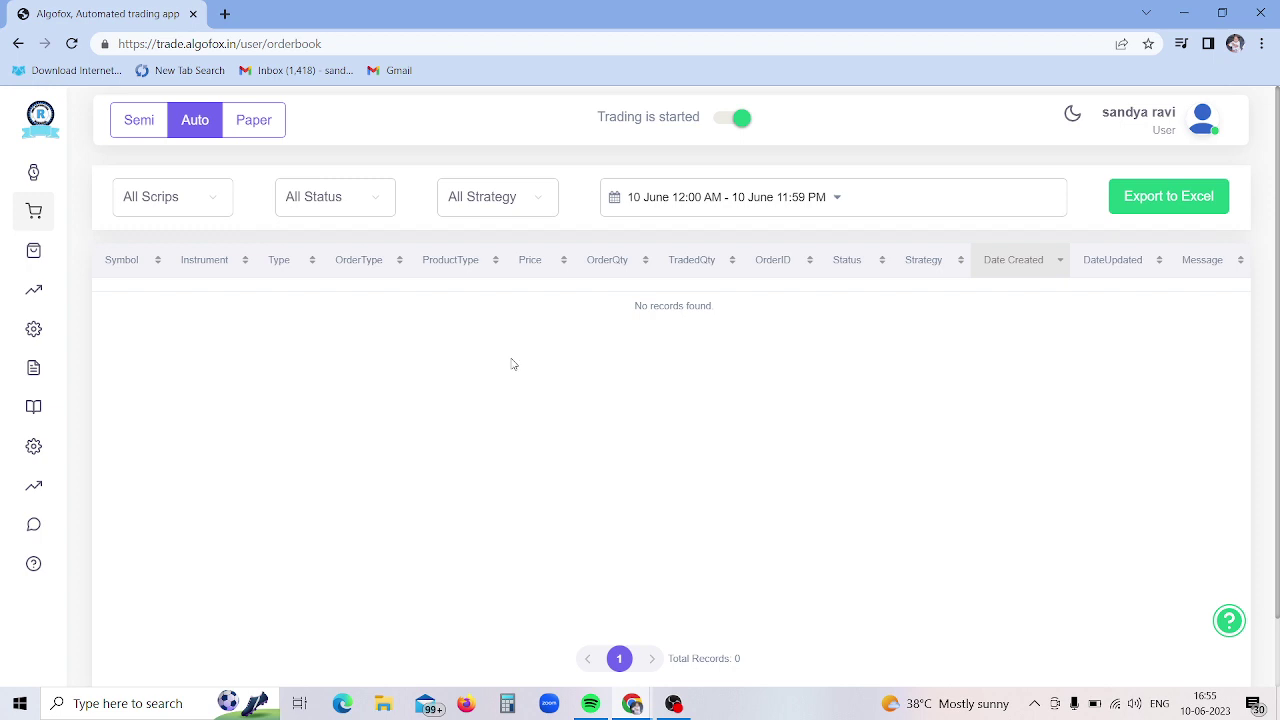
{"action": "left_click", "coordinate": [37, 292]}
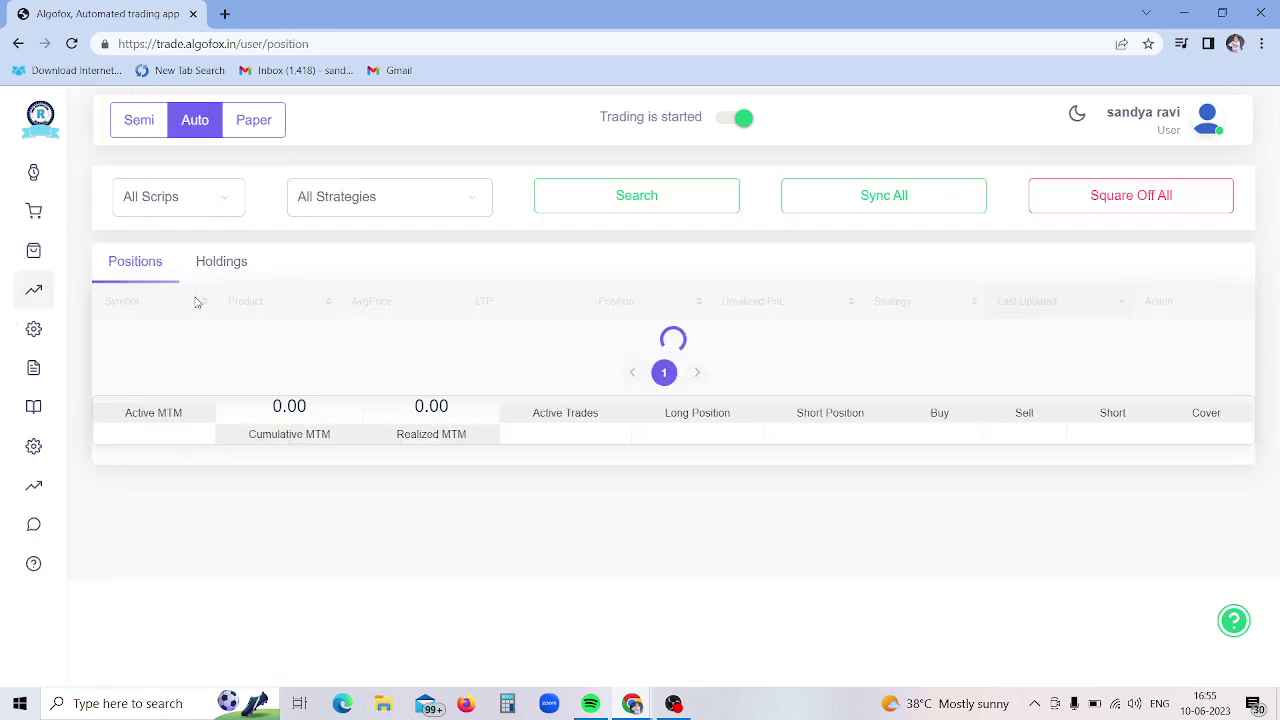
{"action": "left_click", "coordinate": [223, 266]}
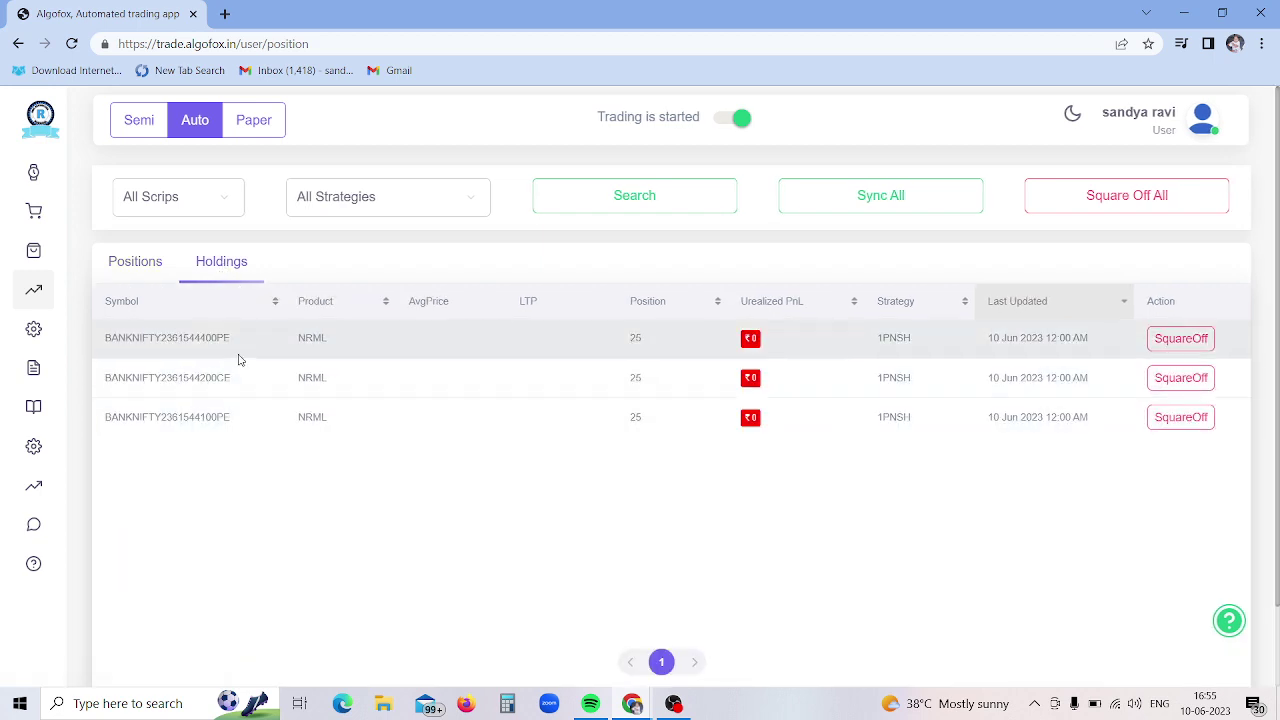
{"action": "mouse_move", "coordinate": [33, 367]}
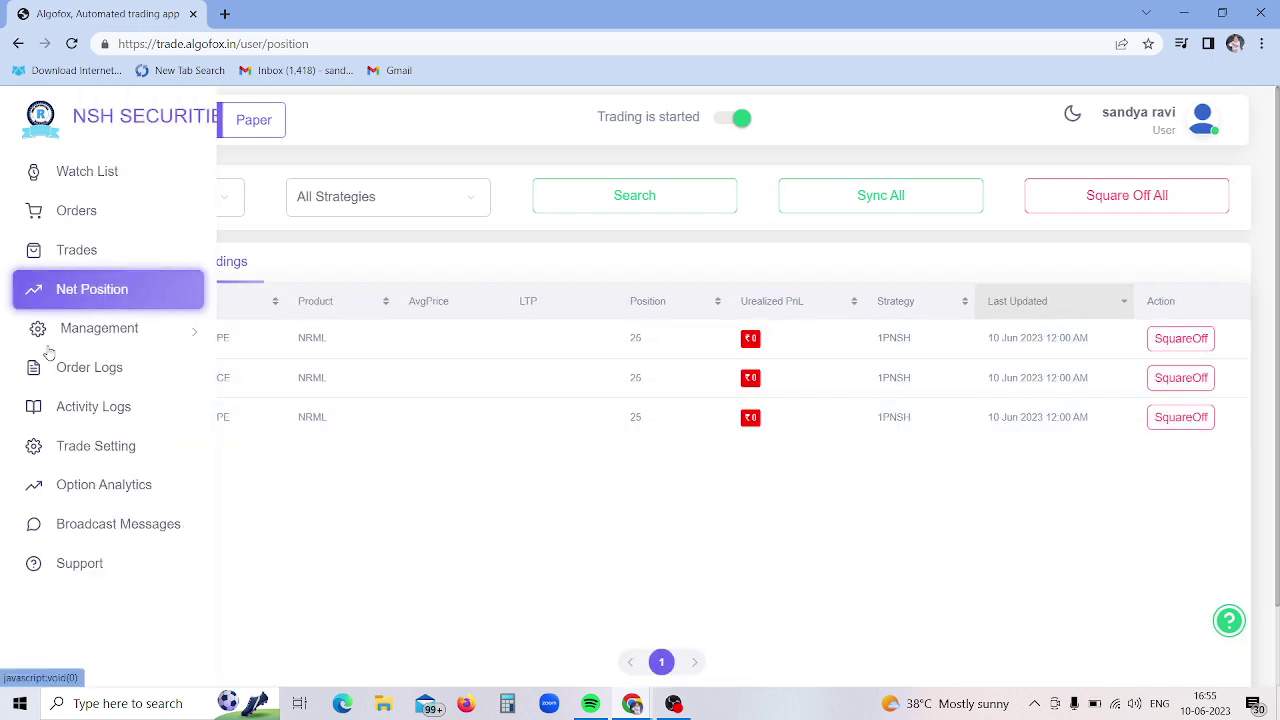
{"action": "left_click", "coordinate": [73, 370]}
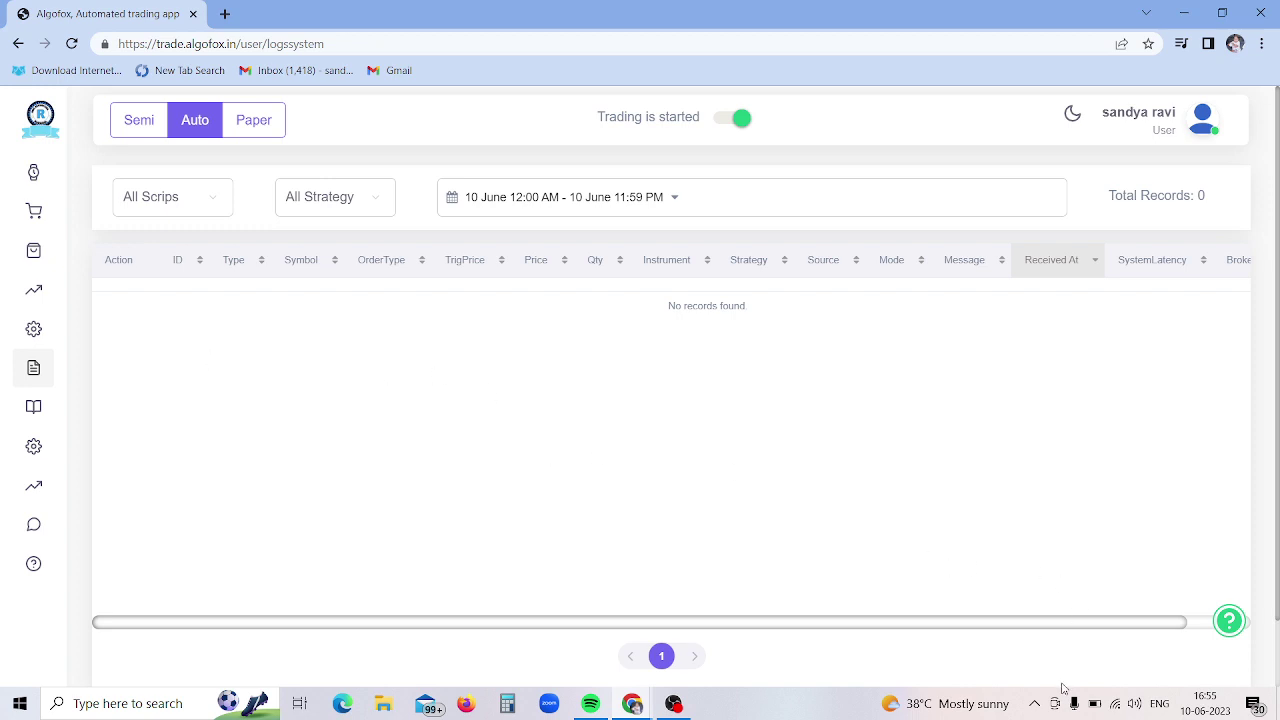
Open and close the microphone settings window, then bring OBS Studio to the front
{"action": "left_click", "coordinate": [1072, 703]}
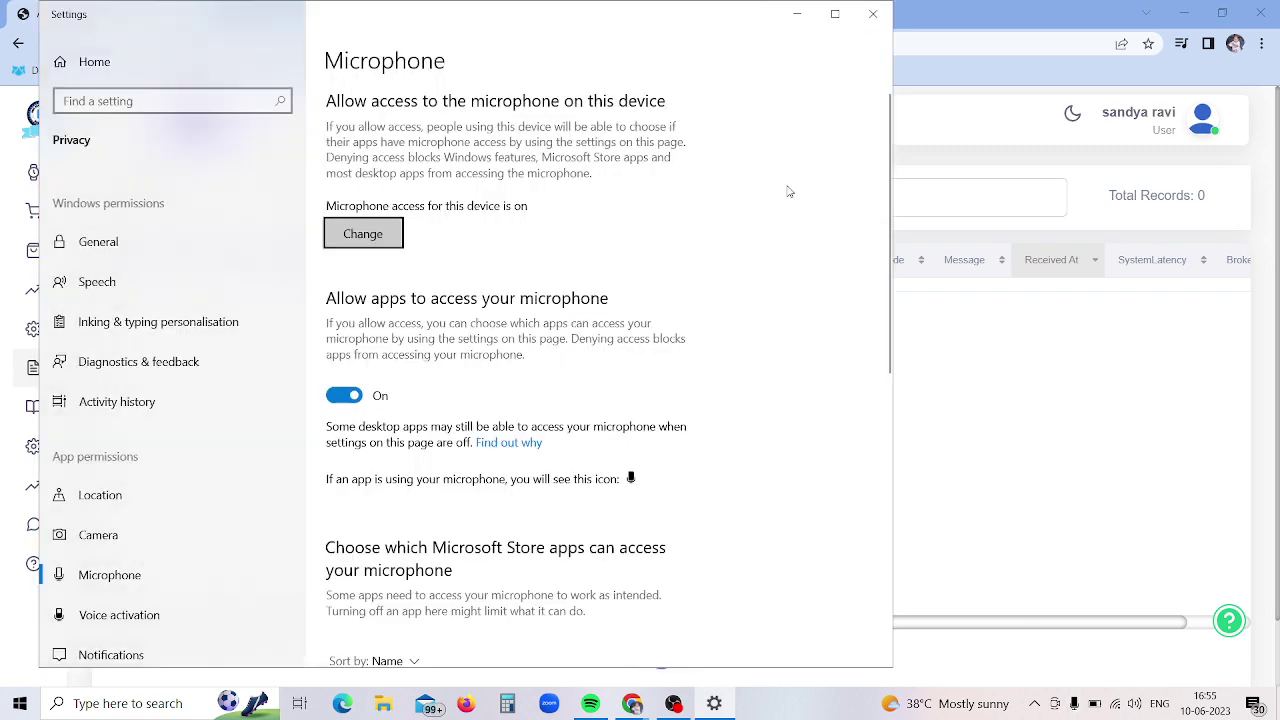
{"action": "left_click", "coordinate": [872, 14]}
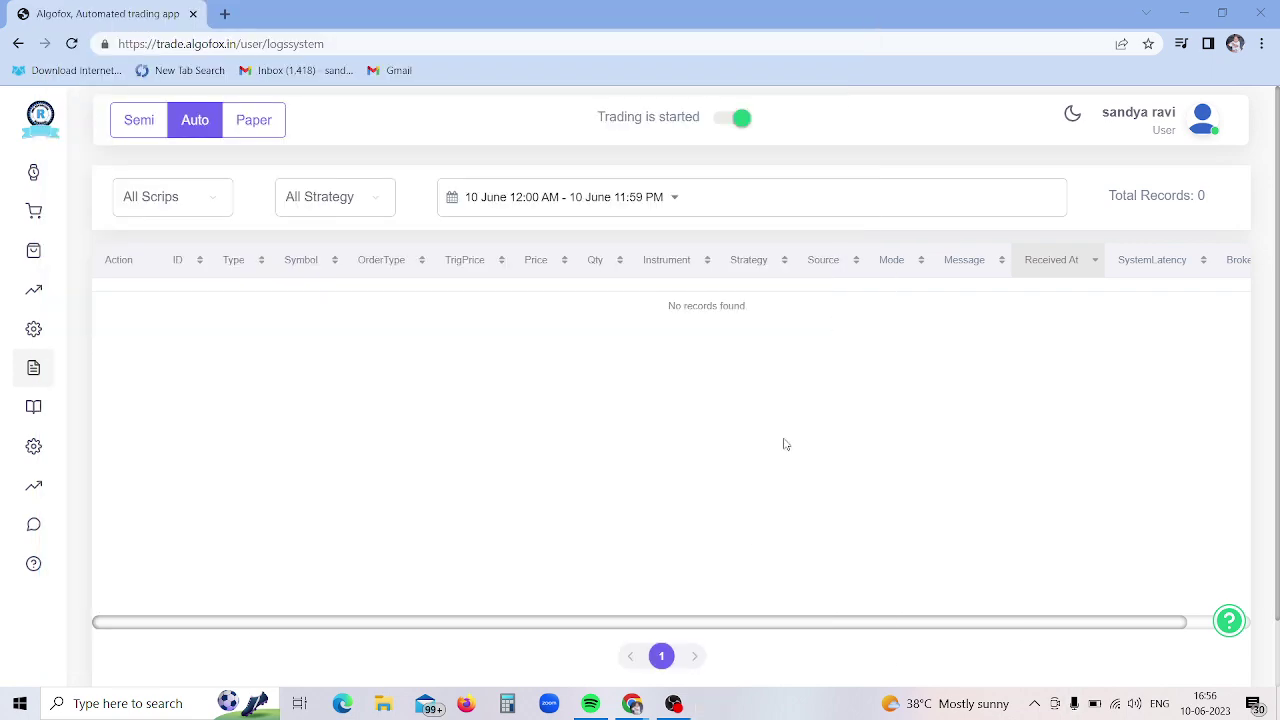
{"action": "left_click", "coordinate": [673, 703]}
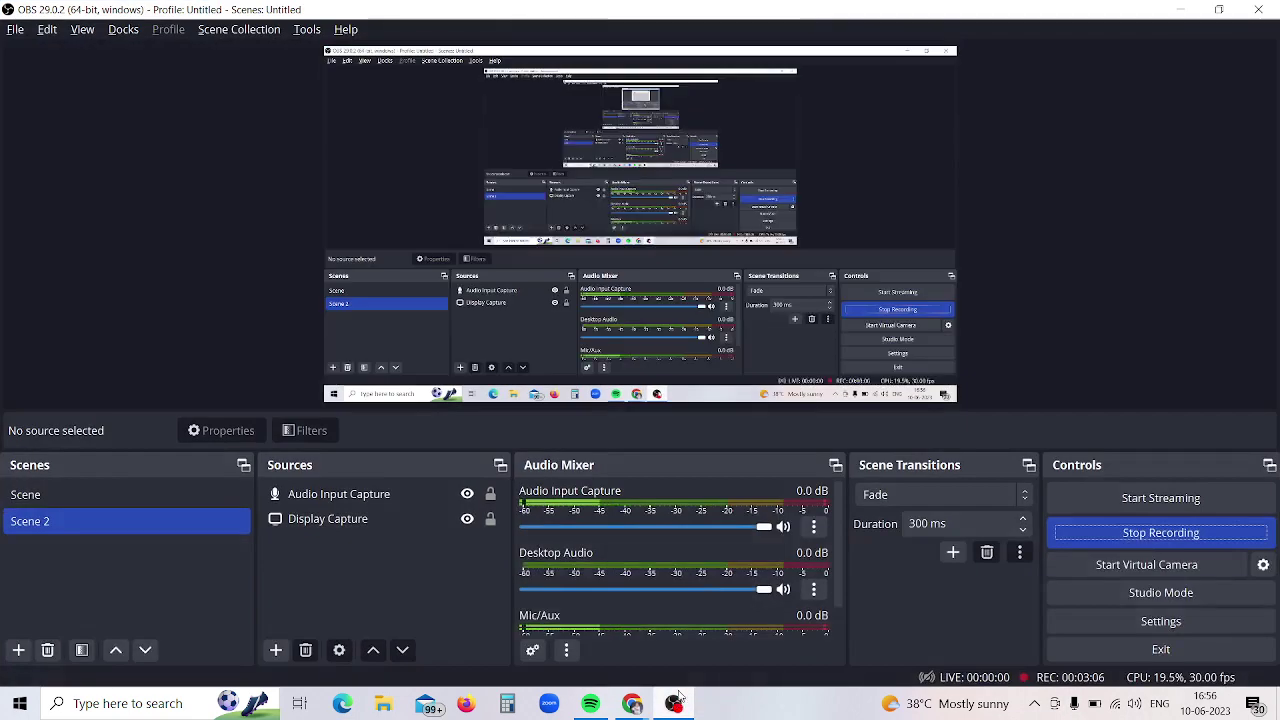